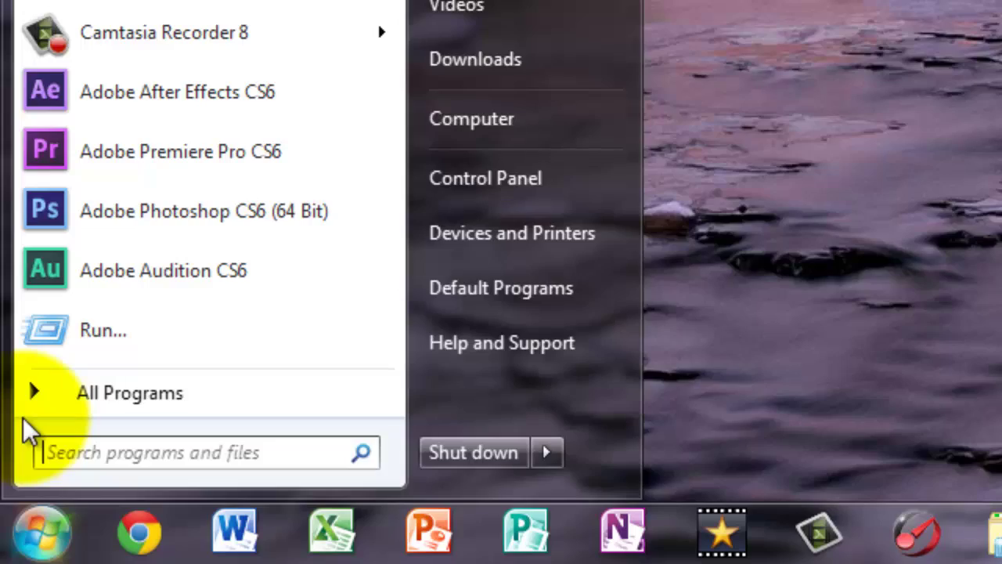
Step: Launch System Configuration with msconfig and show its boot settings
type("msconfig")
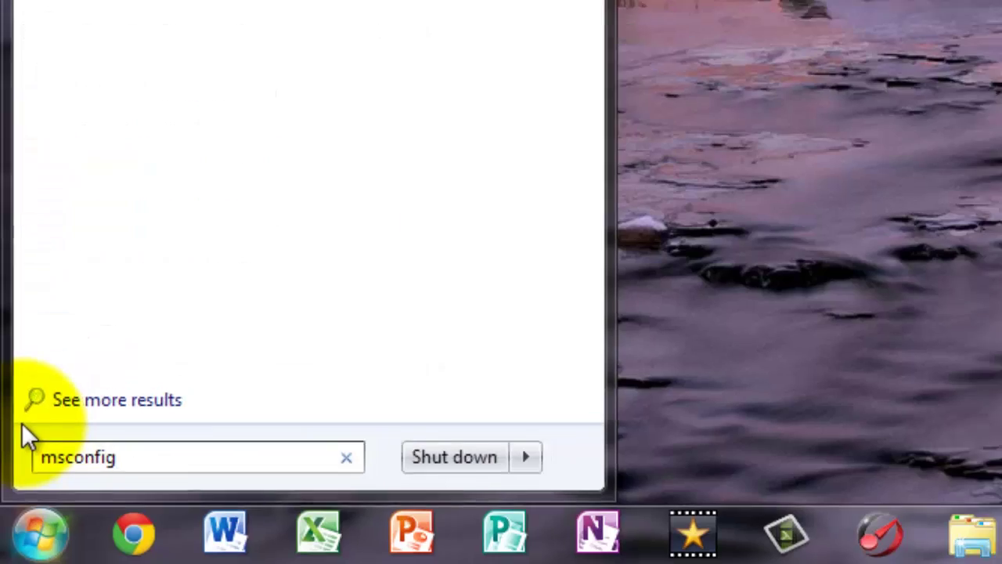
key("Return")
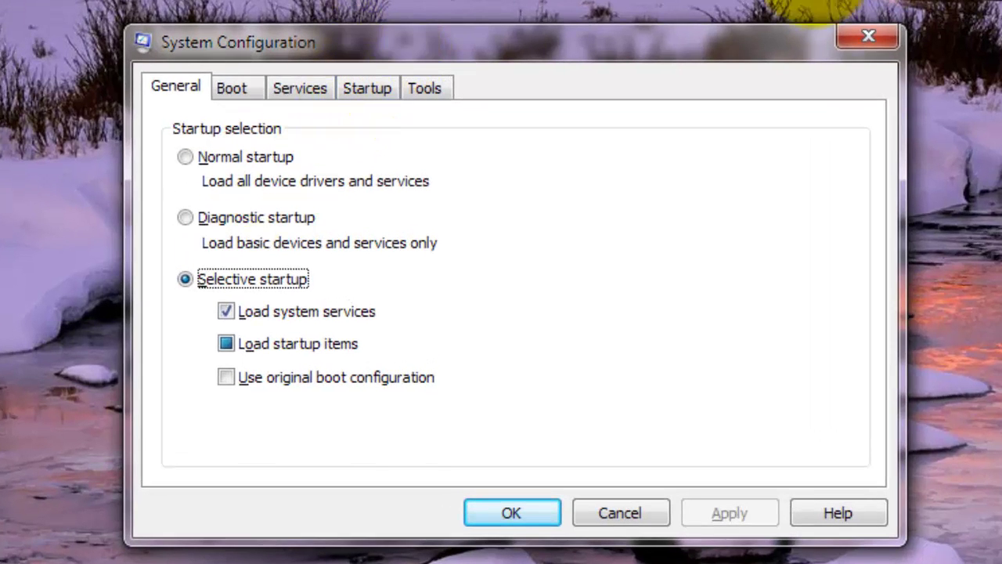
left_click(254, 86)
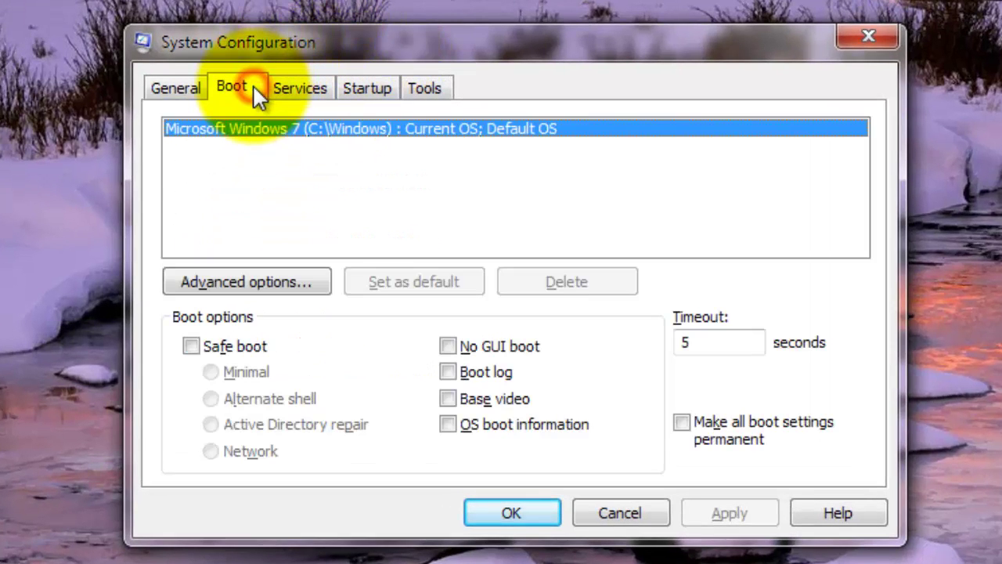
Step: Set the number of processors to 2 in the advanced boot options and the boot timeout to 5 seconds
left_click(297, 278)
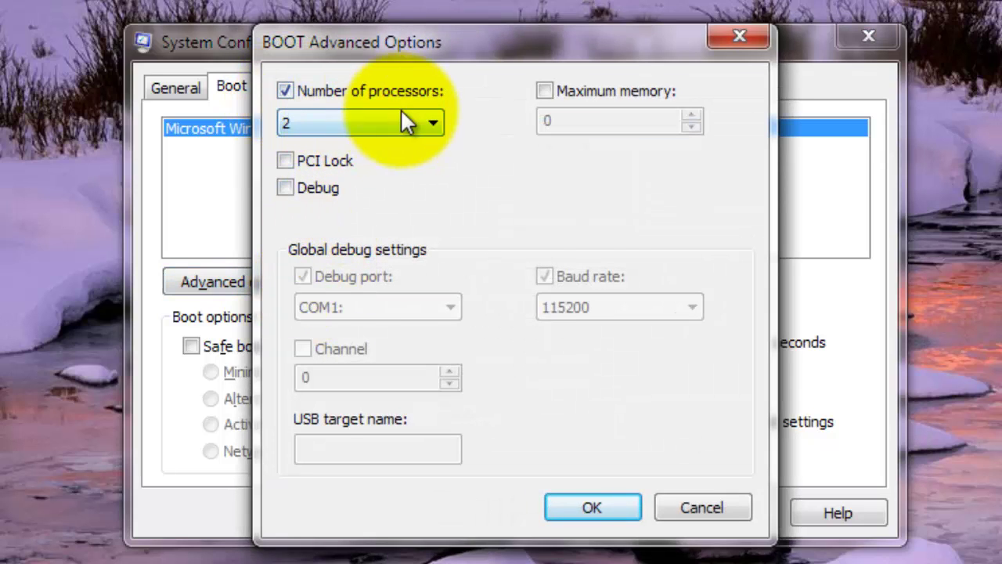
left_click(418, 123)
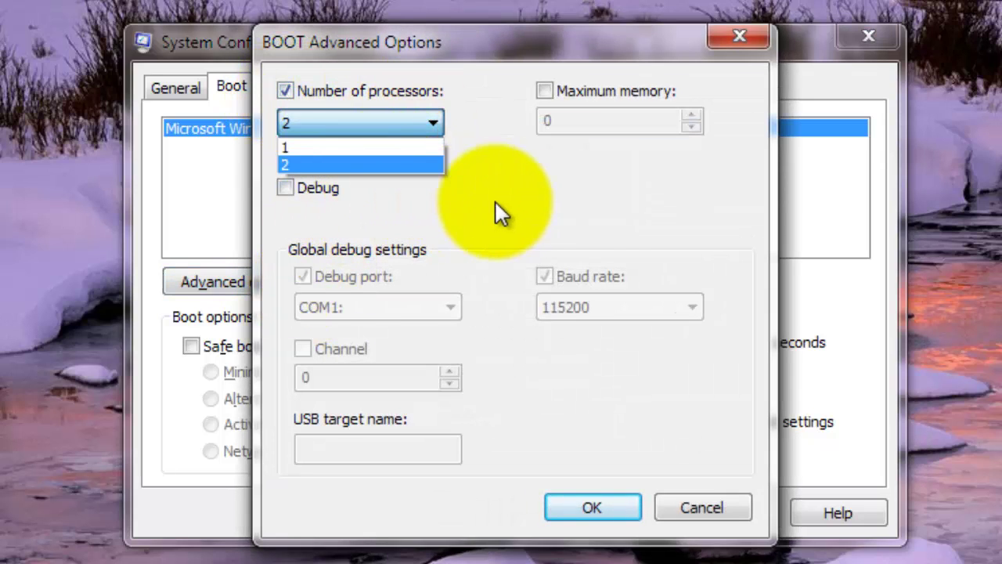
left_click(519, 203)
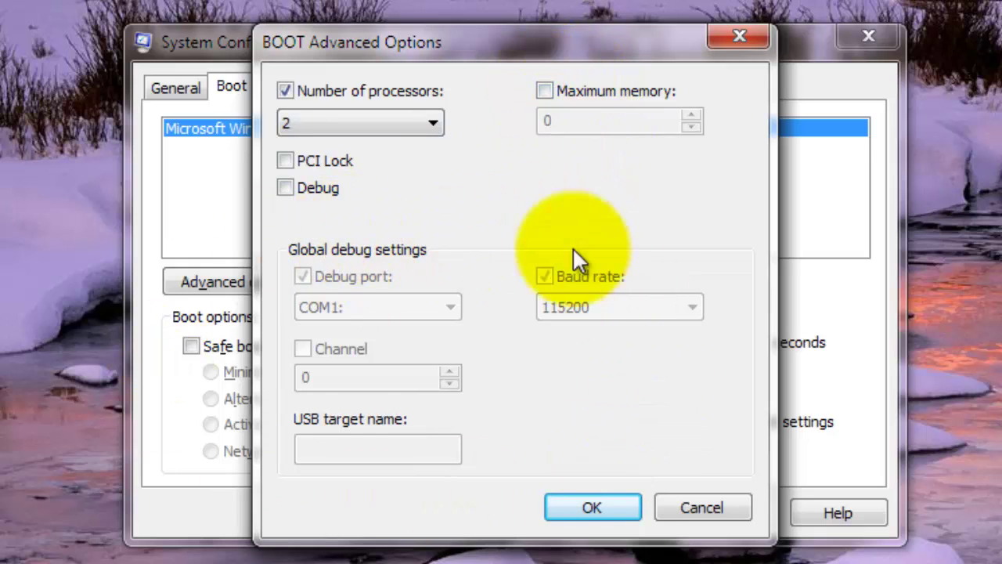
left_click(619, 505)
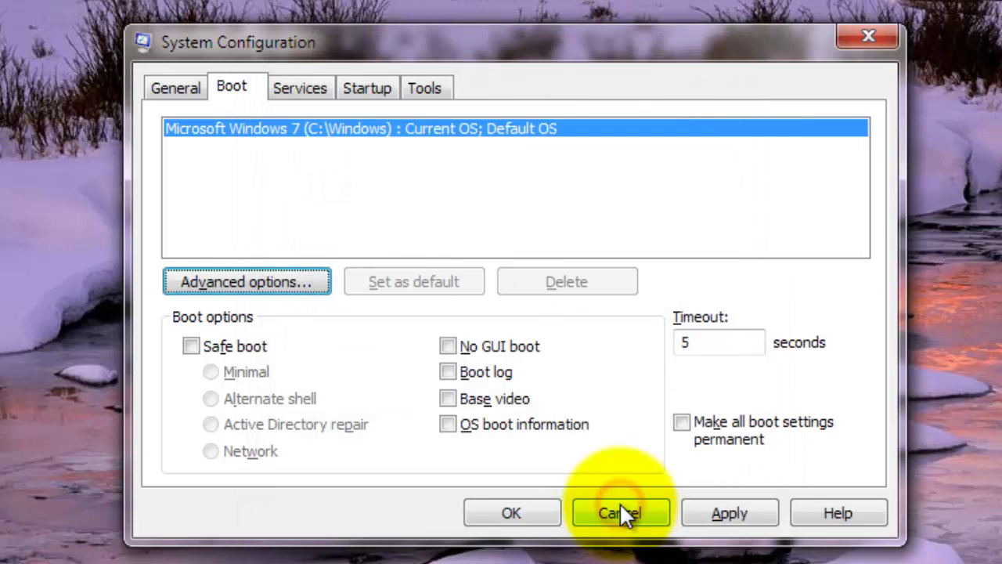
left_click(752, 340)
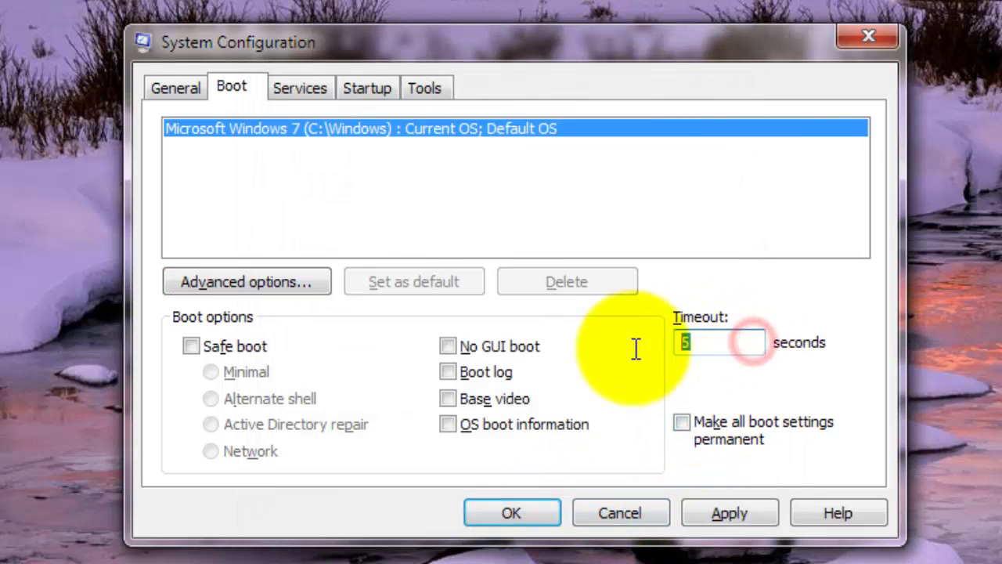
mouse_move(753, 342)
left_mouse_down()
mouse_move(633, 340)
mouse_move(749, 351)
left_mouse_up()
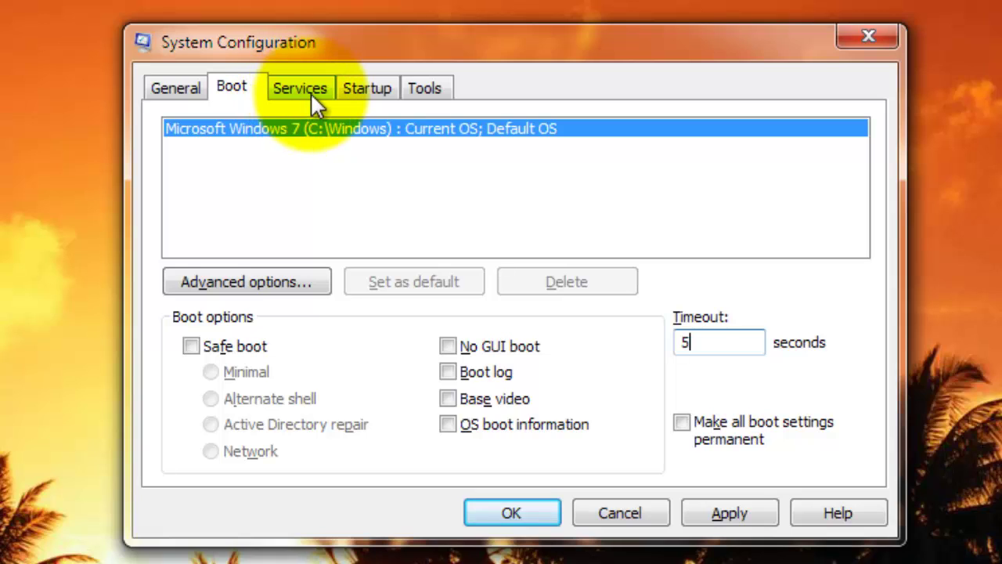
Step: Review the startup items, apply the system configuration changes, and exit without restarting
left_click(365, 90)
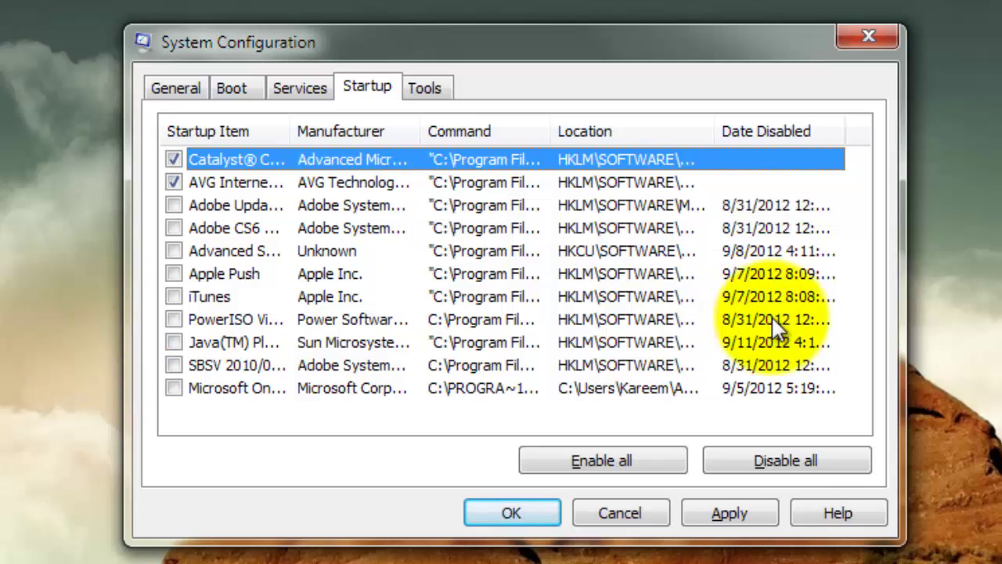
left_click(725, 513)
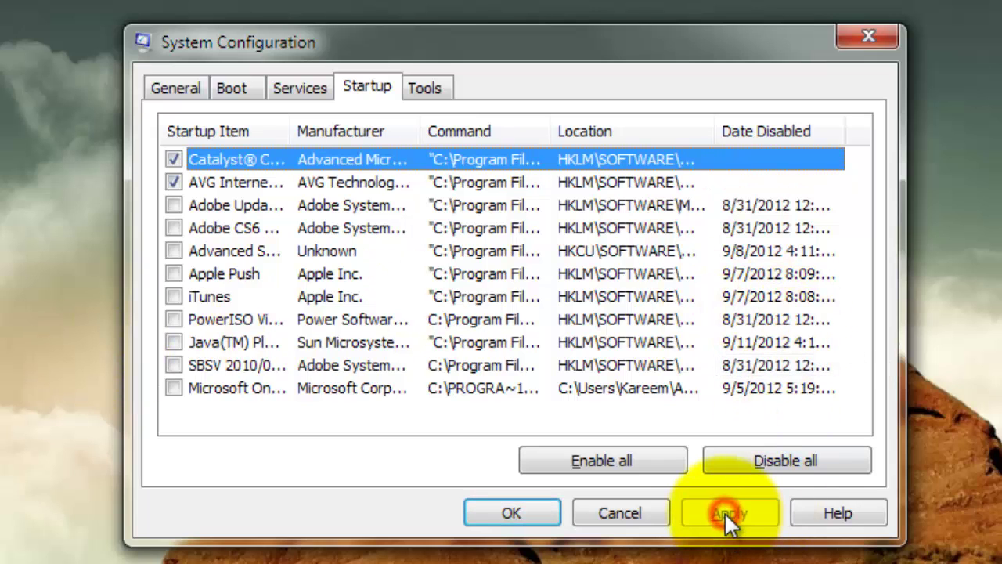
left_click(537, 511)
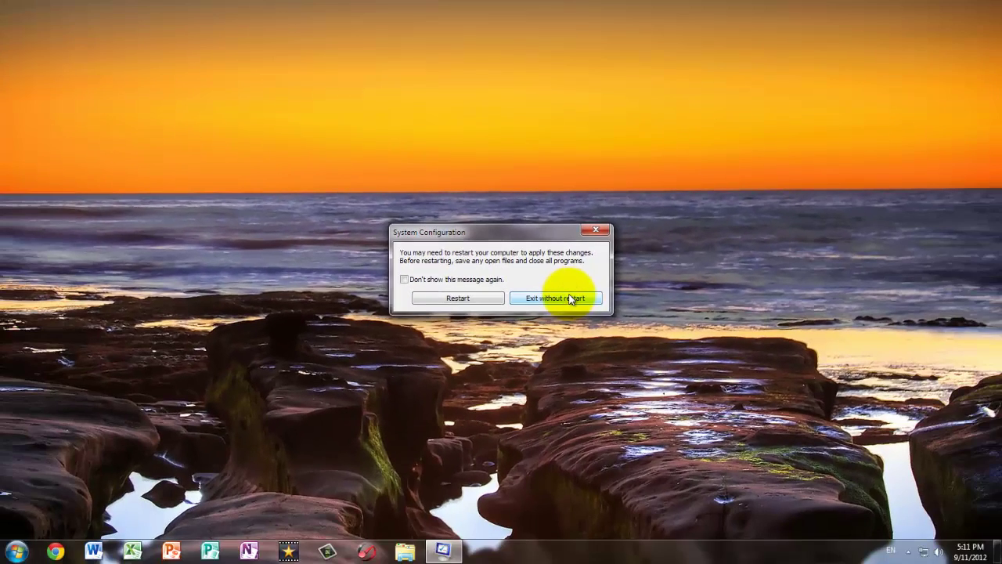
left_click(571, 298)
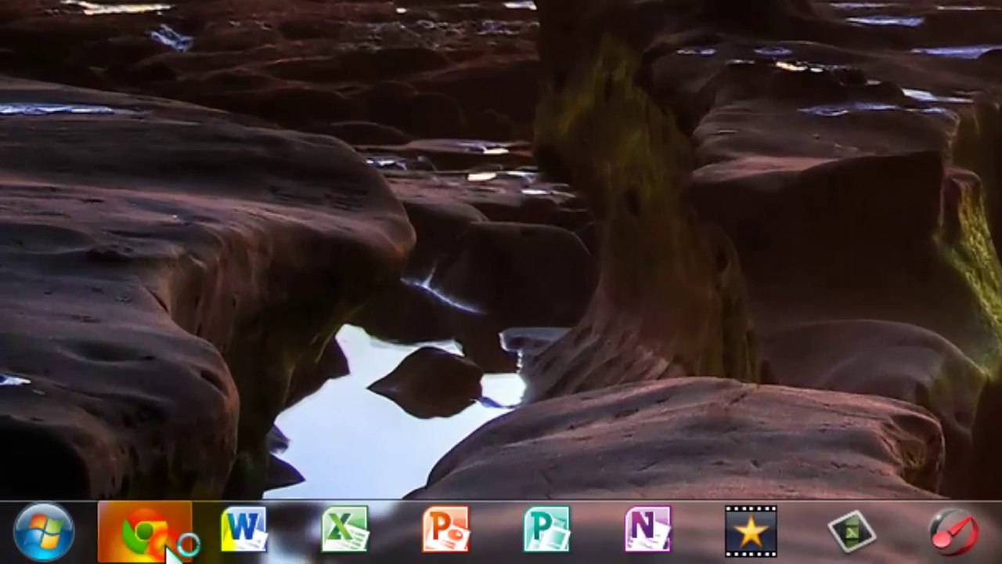
Step: Switch to Chrome, search for iobit, and open the Downloads page of the IObit website
left_click(65, 557)
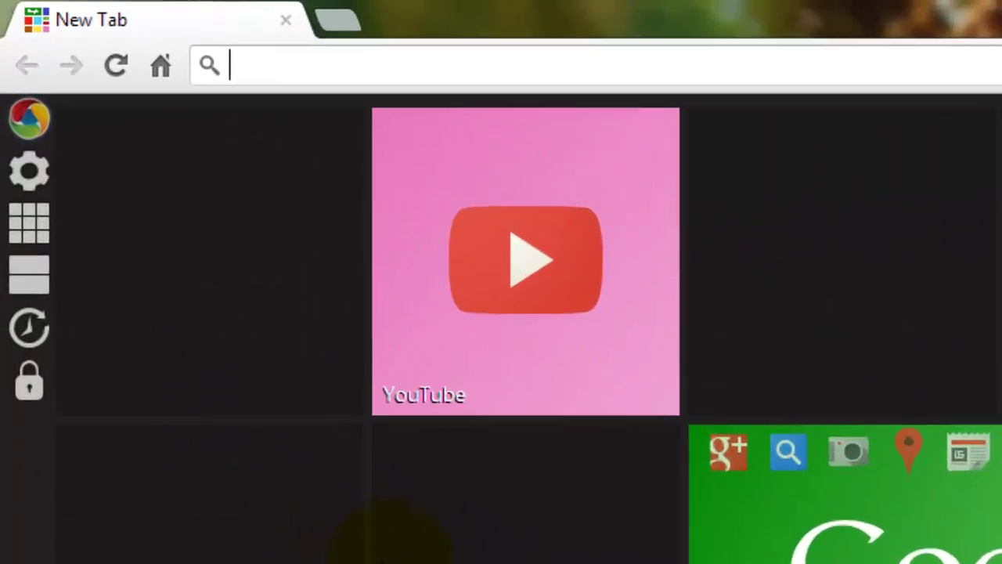
type("iobit")
key("Return")
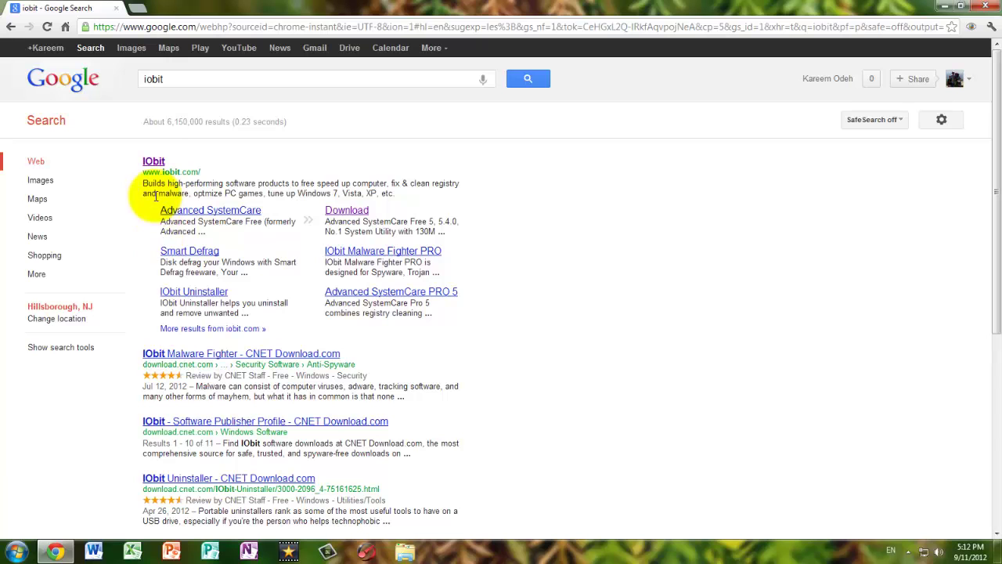
left_click(154, 161)
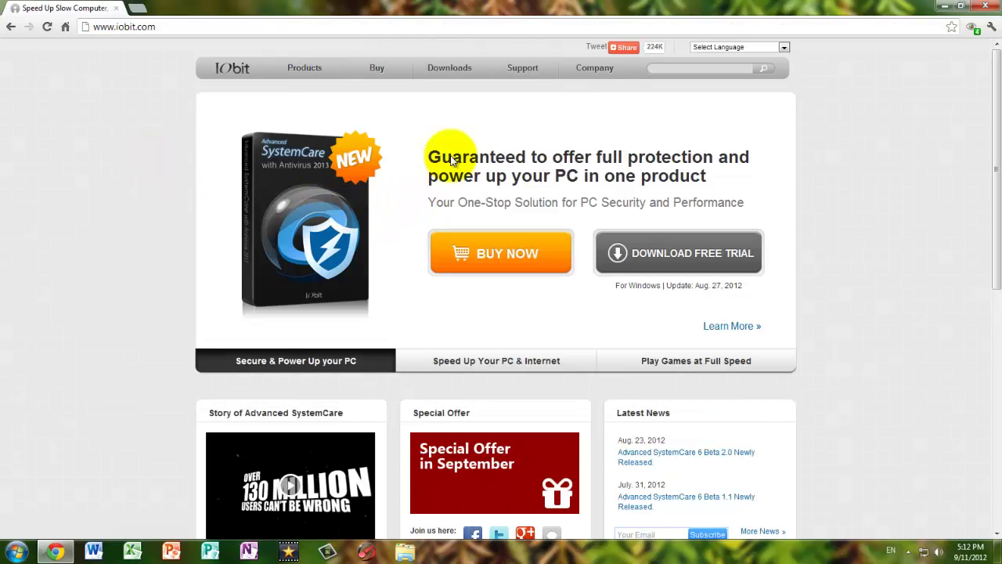
left_click(474, 72)
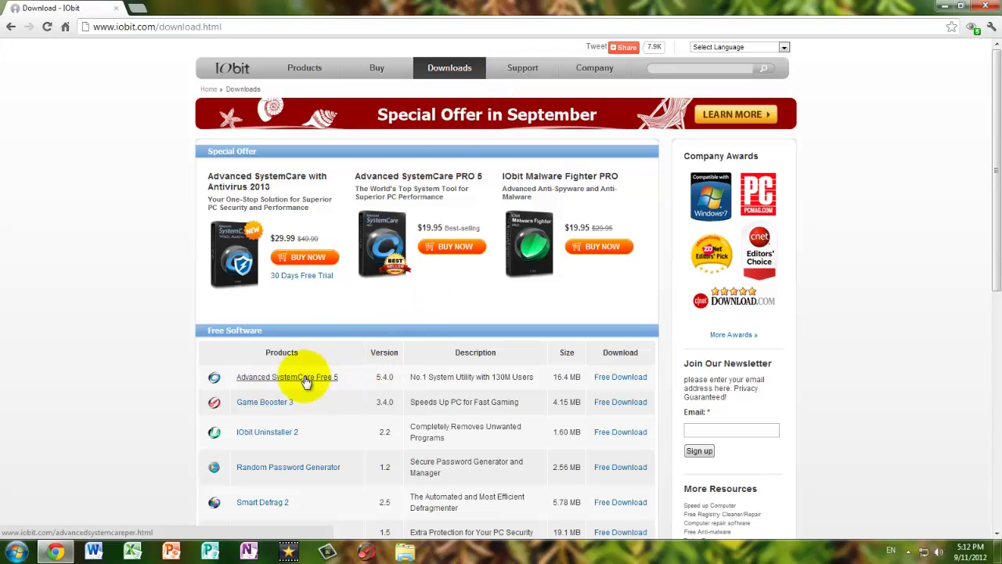
Step: Open the free download of Advanced SystemCare Free 5, examine the FREE and PRO comparison, and close that page
left_click(623, 383)
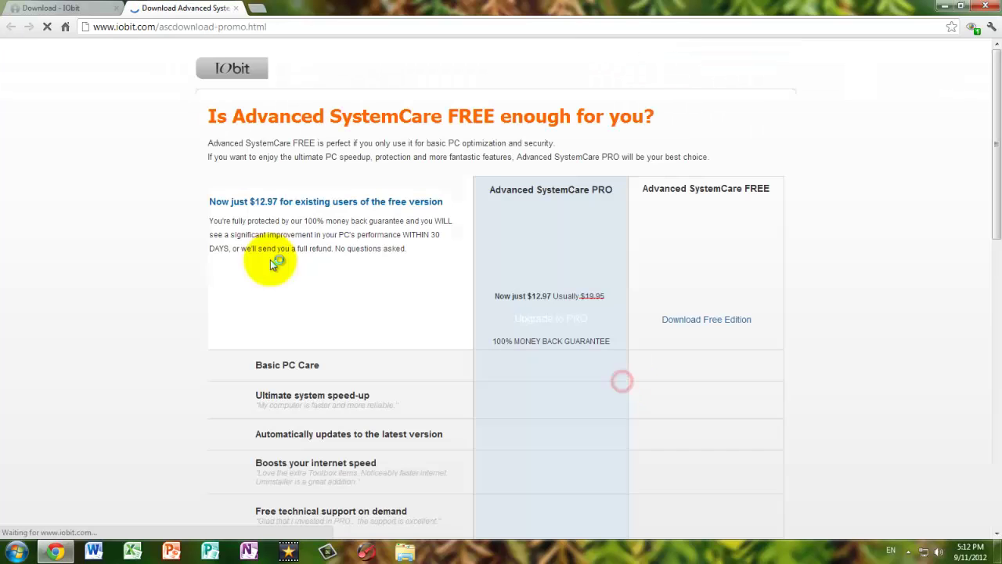
scroll(716, 305, "down", 2)
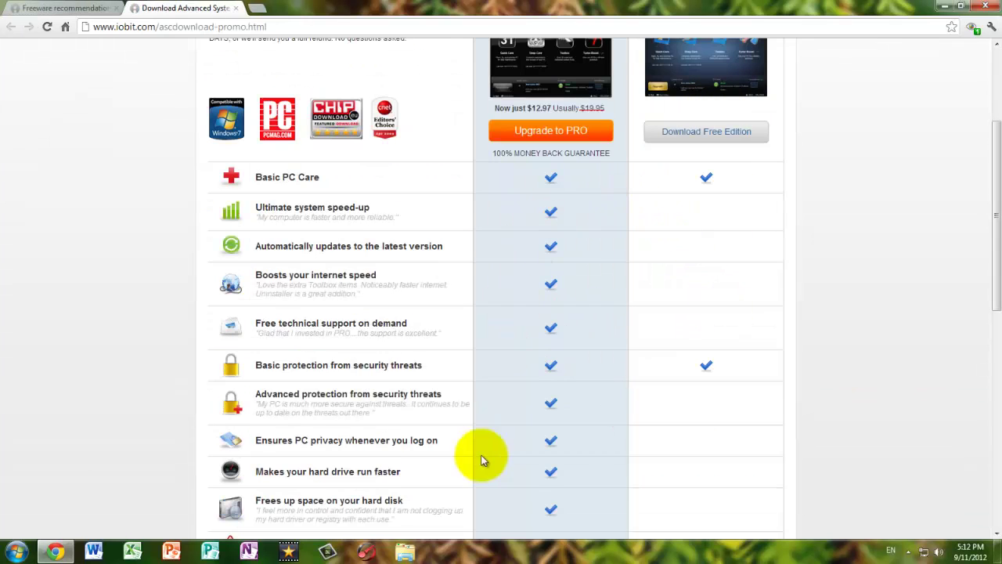
scroll(480, 458, "down", 2)
scroll(610, 398, "up", 4)
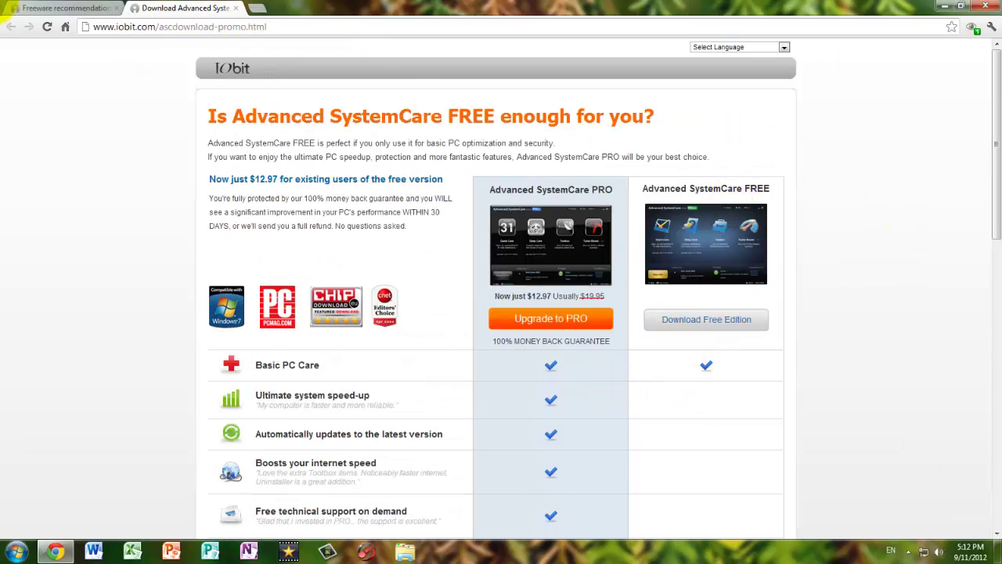
left_click(235, 7)
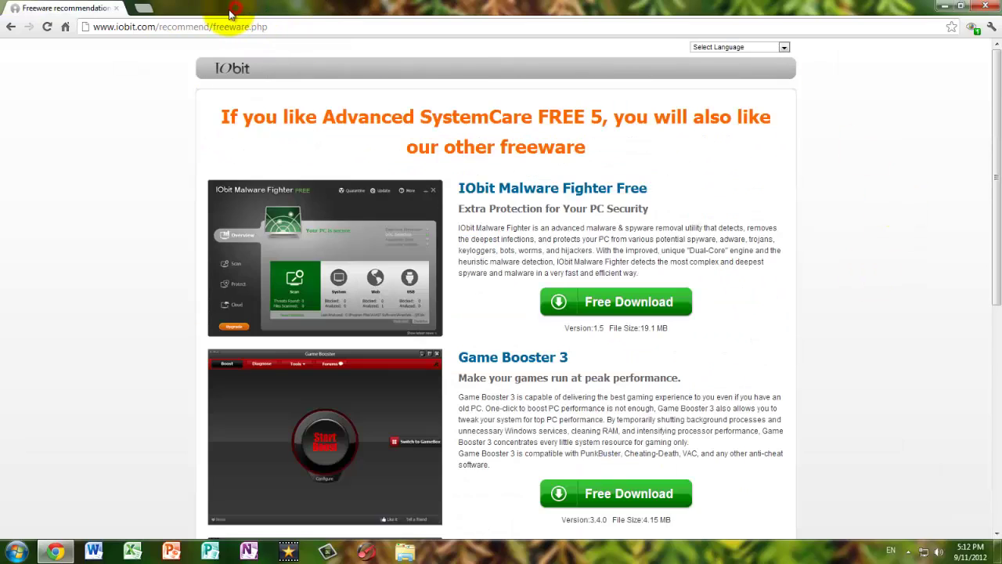
Step: Search for ccleaner and open the CCleaner download page on the Piriform website
left_click(140, 29)
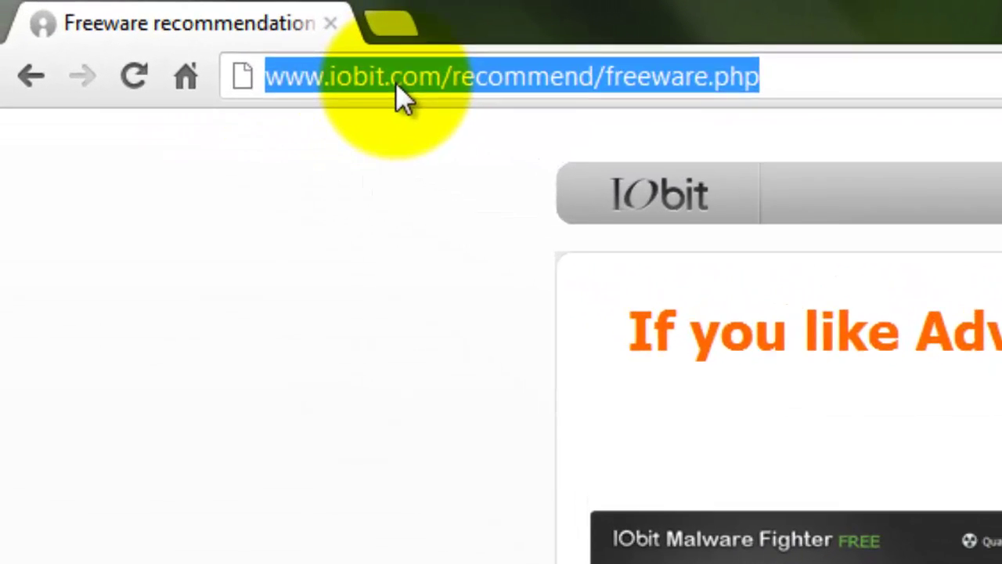
type("cclea")
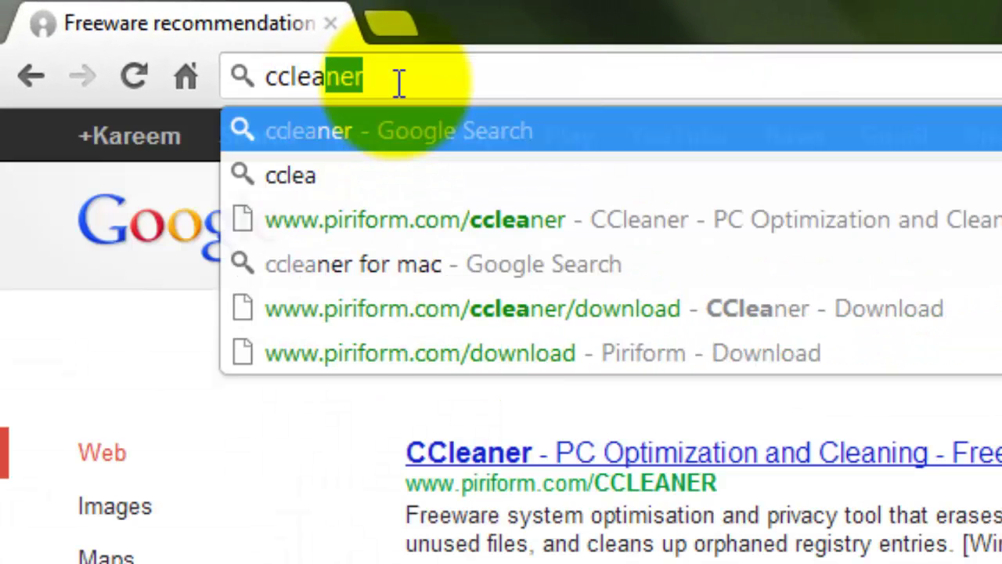
type("ne")
key("Return")
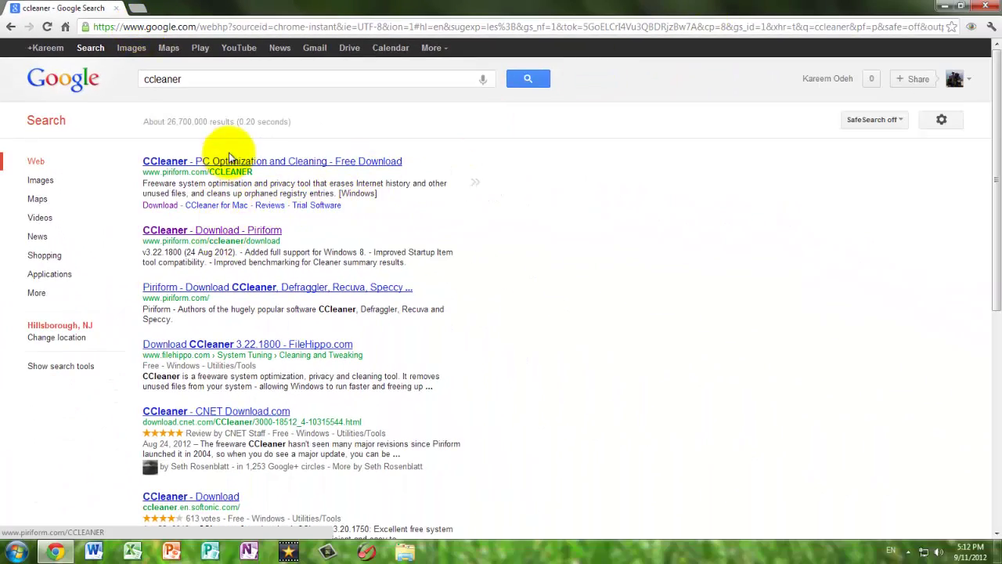
left_click(250, 162)
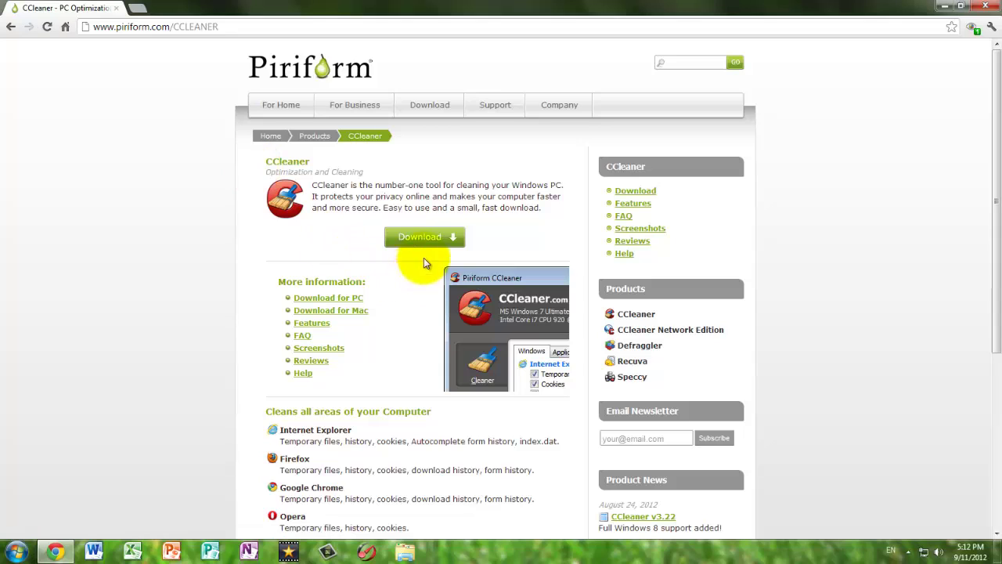
left_click(432, 247)
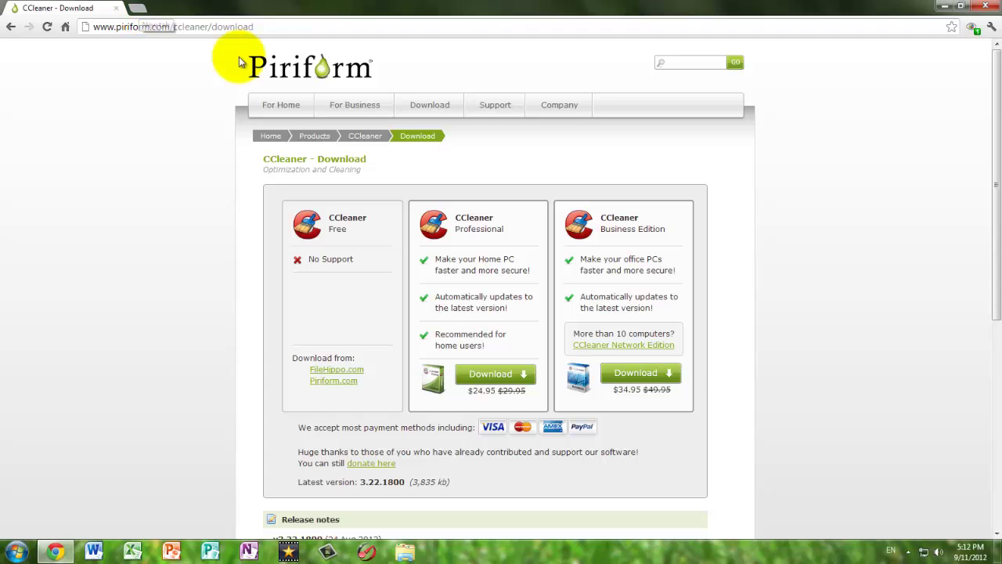
Step: Search for iobit again and return to the IObit website's Downloads page
left_click(262, 26)
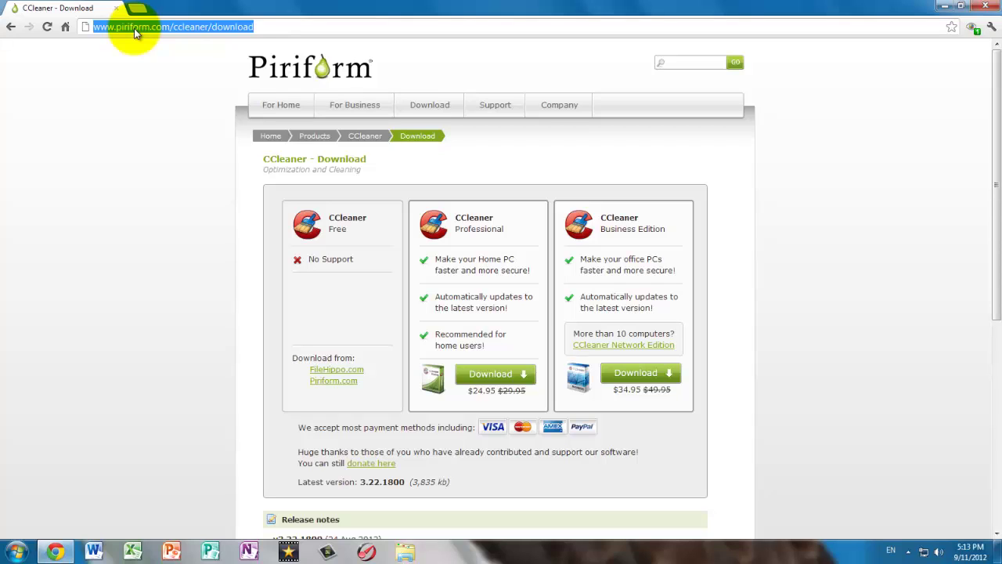
type("iobit")
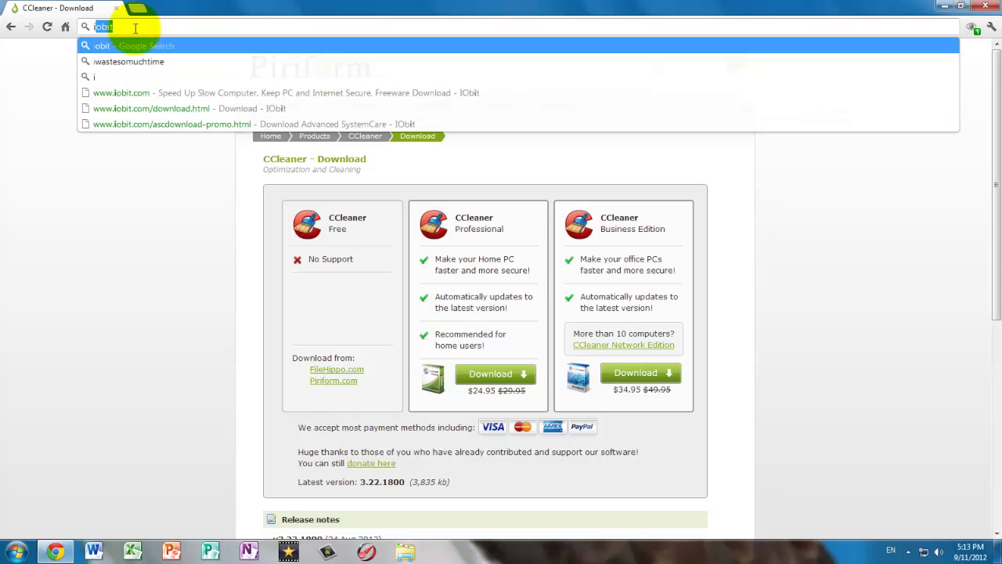
key("Return")
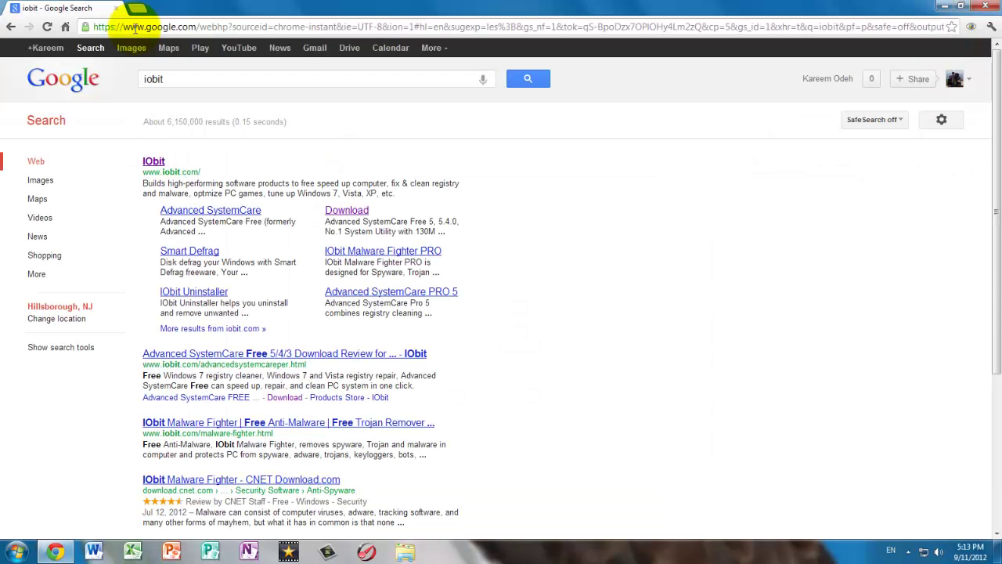
left_click(154, 161)
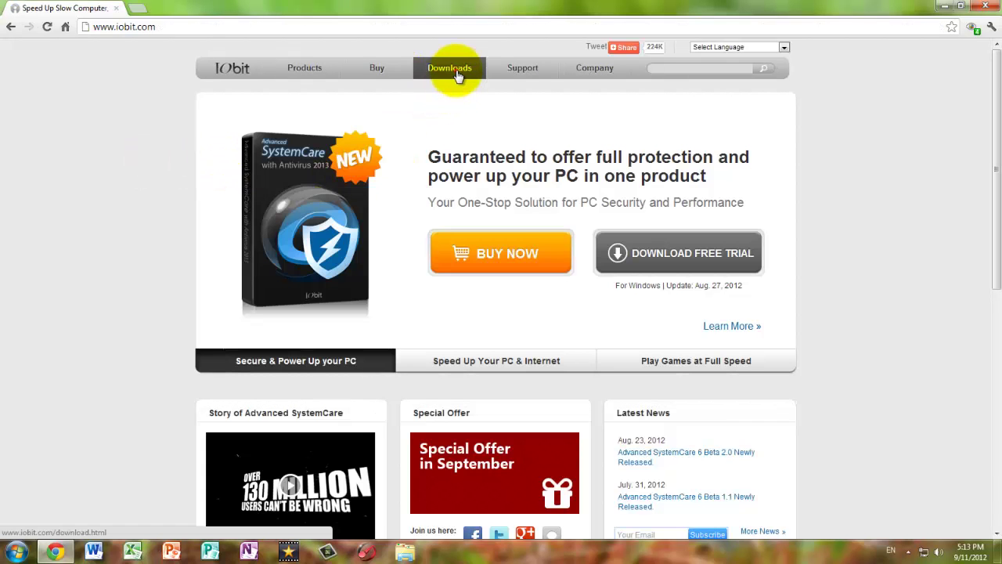
left_click(458, 76)
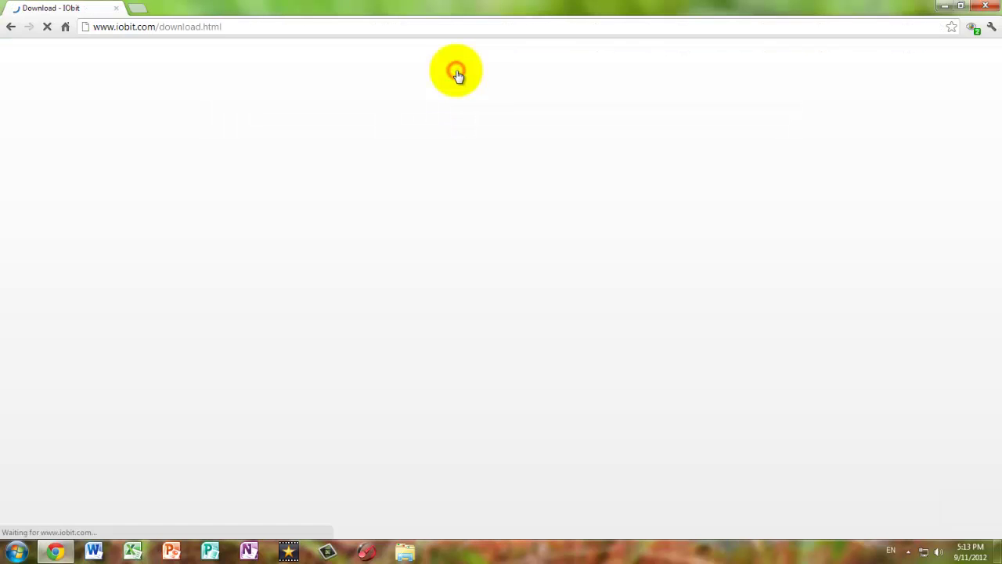
Step: Open the free download page of Smart Defrag 2 from the Free Software list, view it, and close it
scroll(418, 223, "down", 1)
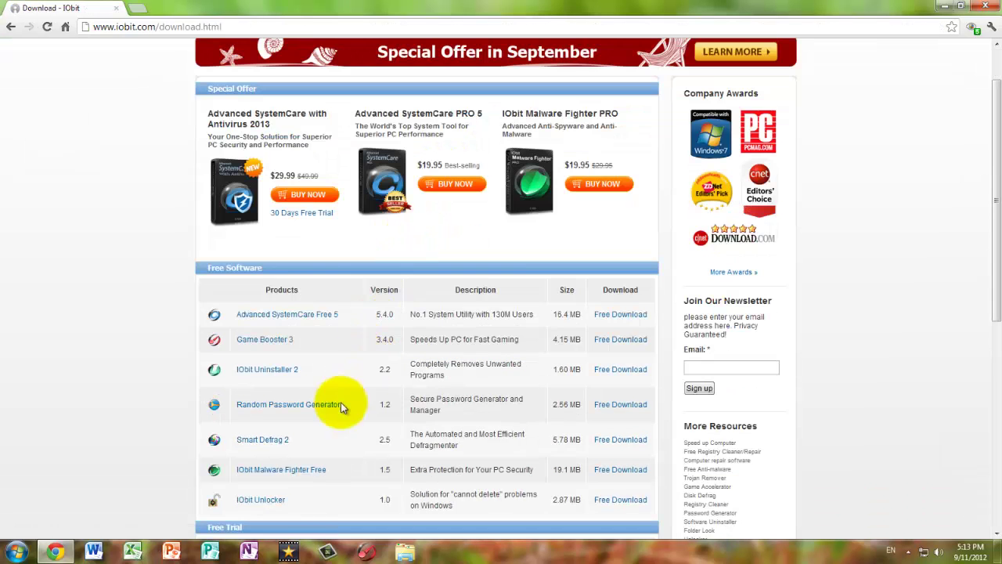
left_click(620, 441)
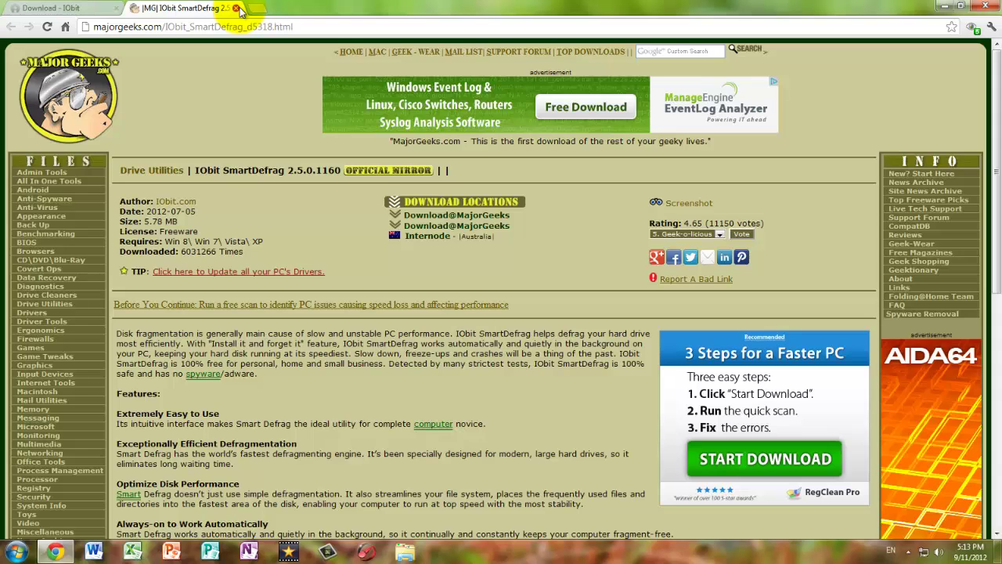
left_click(236, 8)
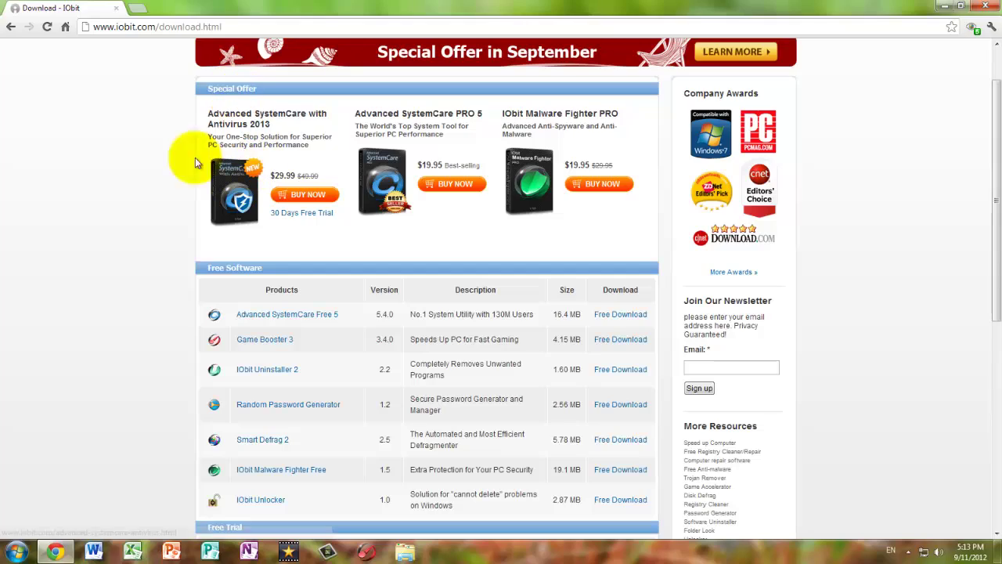
Step: Search for defraggler and open the Defraggler download page on the Piriform website
left_click(281, 25)
type("def")
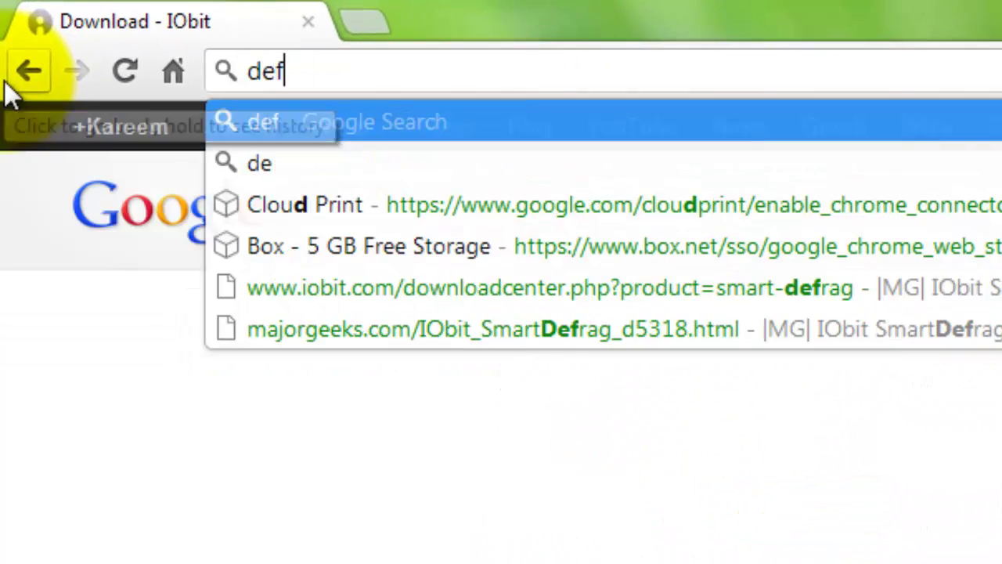
type("raggler")
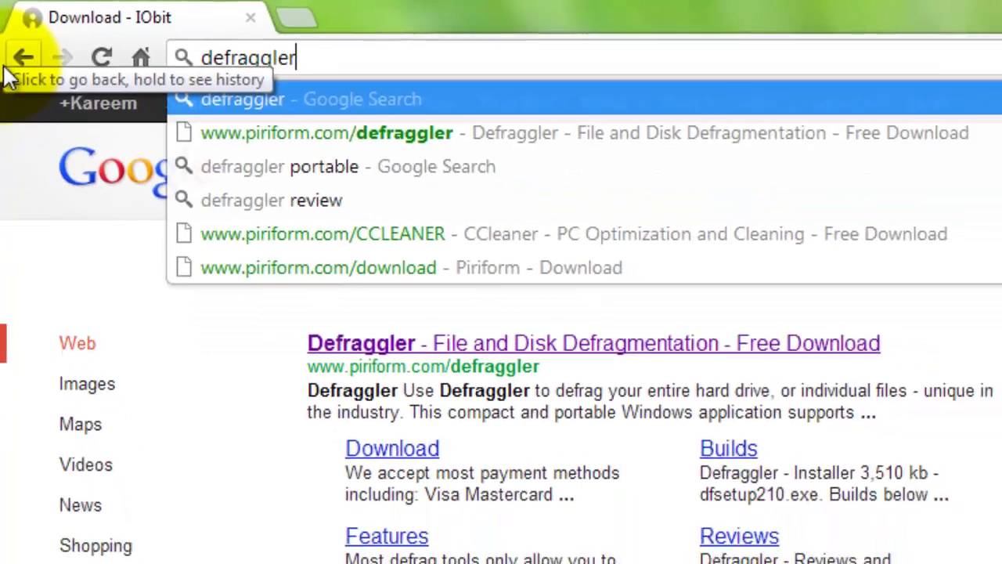
key("Return")
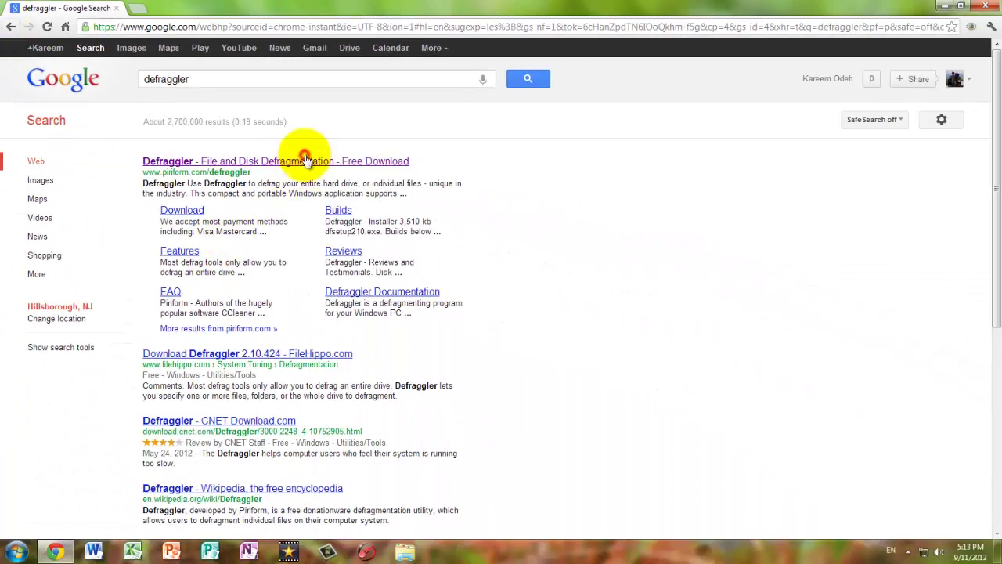
left_click(305, 161)
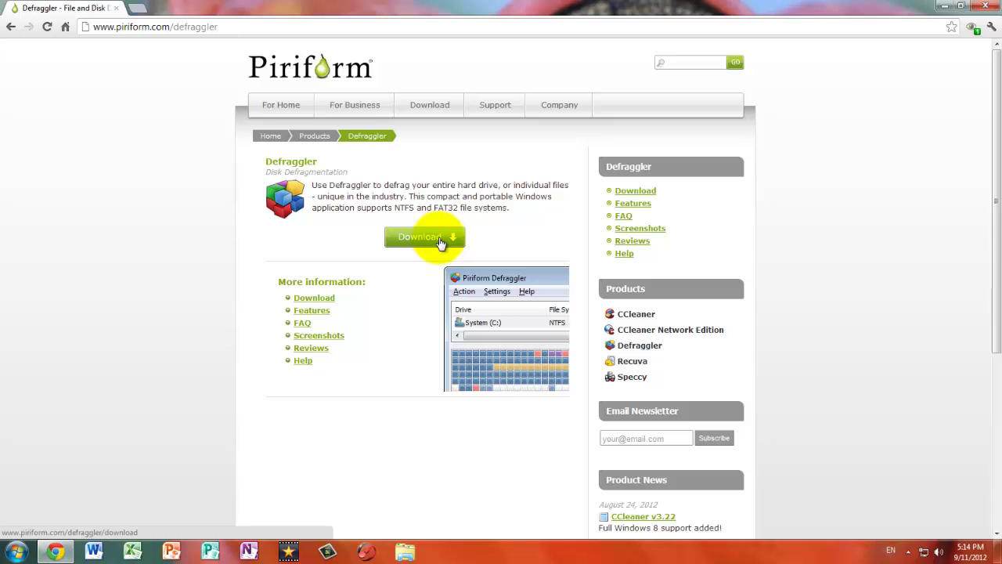
left_click(436, 239)
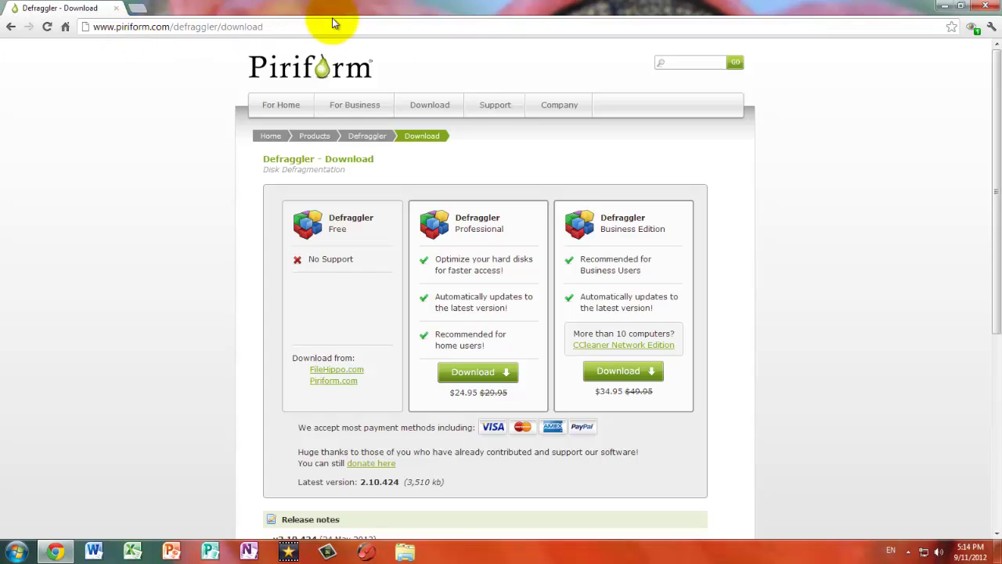
Step: Search for avg, open the AVG AntiVirus FREE 2013 page on the AVG website, and examine its feature comparison with AVG Internet Security
left_click_drag(326, 27, 86, 27)
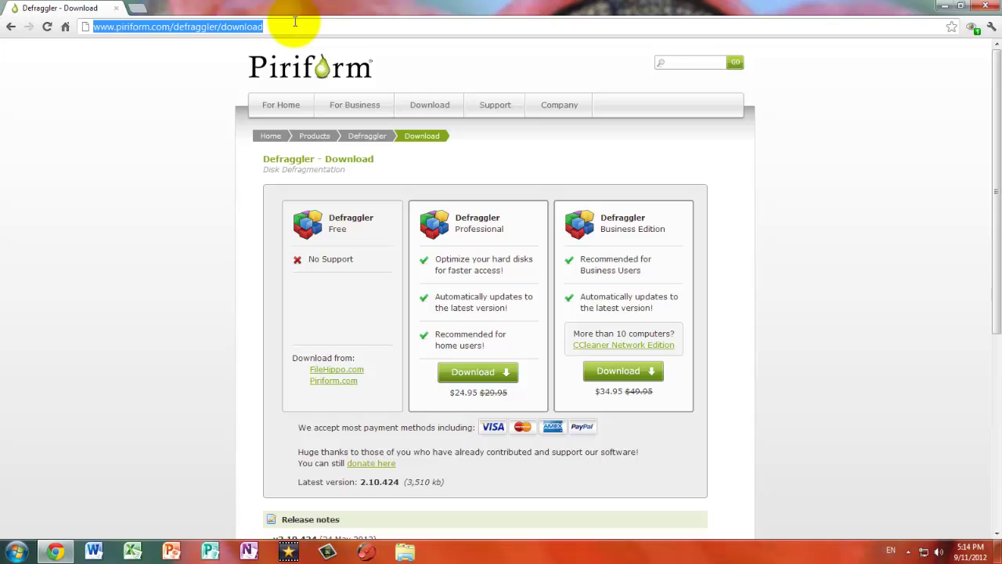
key("BackSpace")
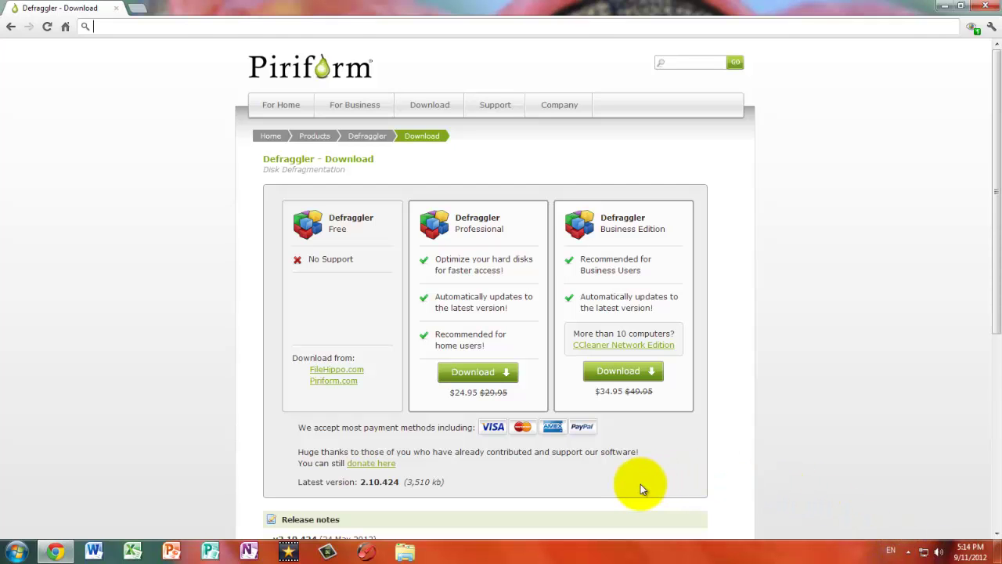
type("avg")
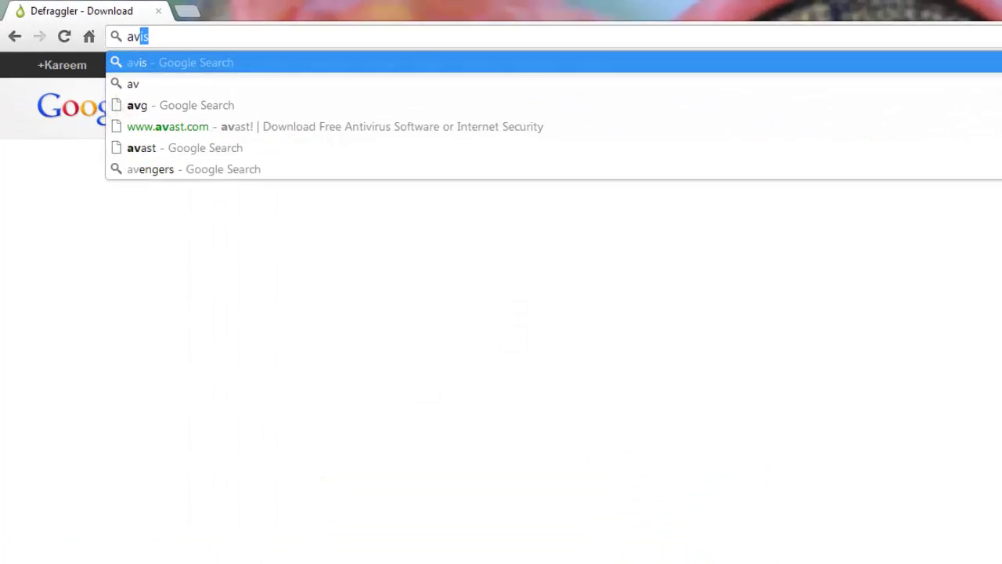
key("Return")
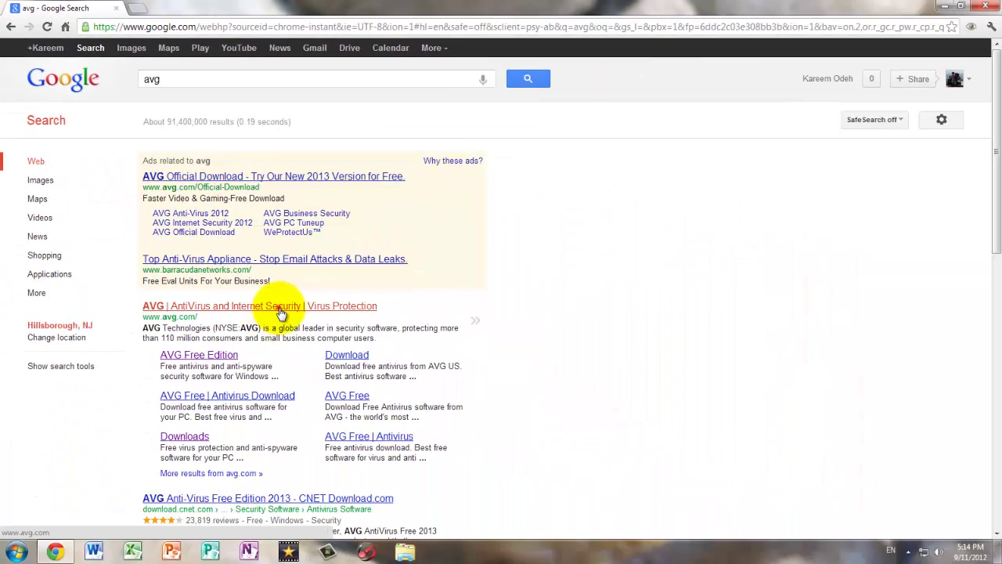
left_click(275, 310)
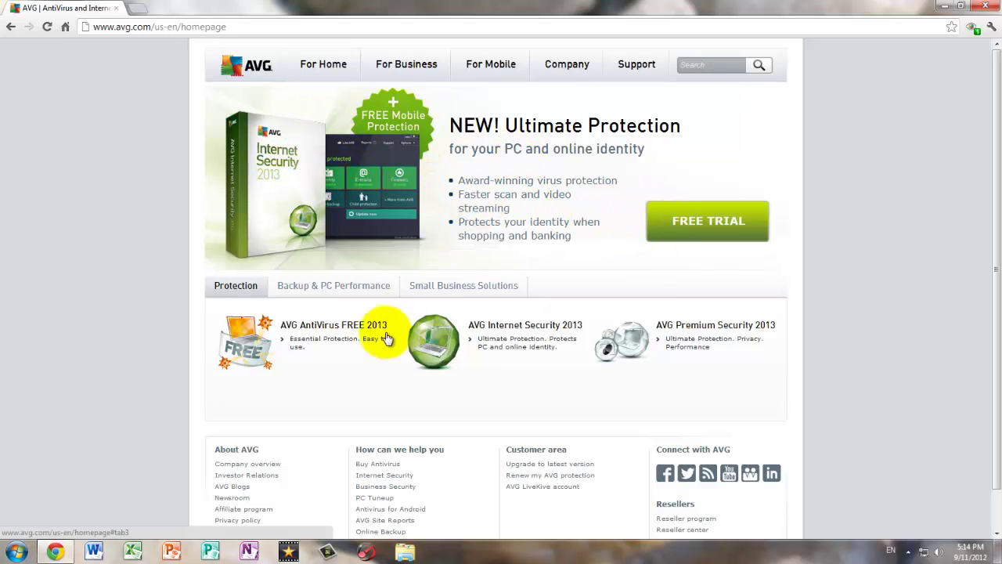
left_click(333, 334)
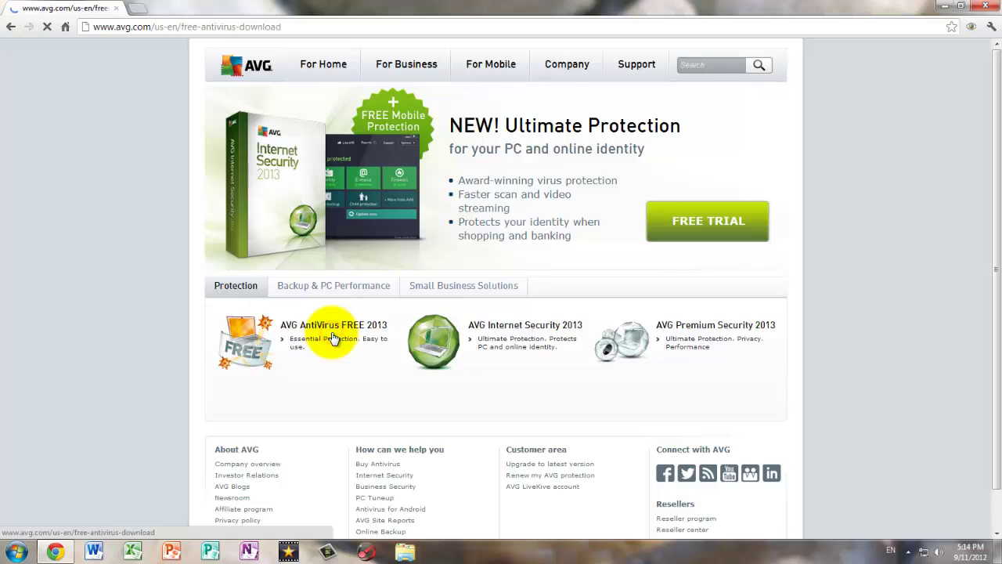
scroll(632, 334, "down", 3)
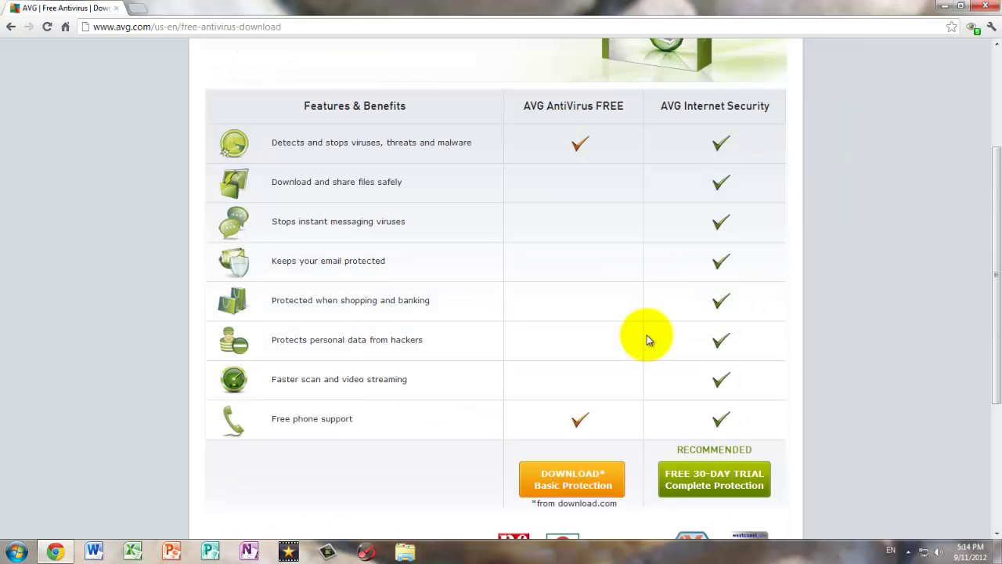
scroll(564, 360, "up", 3)
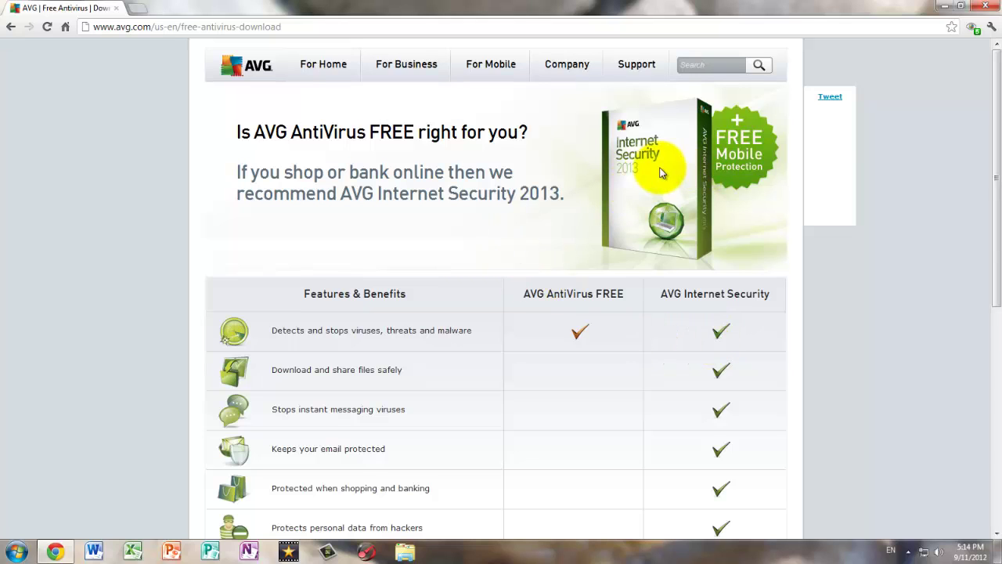
Step: Search for avast and open the avast! Free Antivirus website from the results
left_click(151, 29)
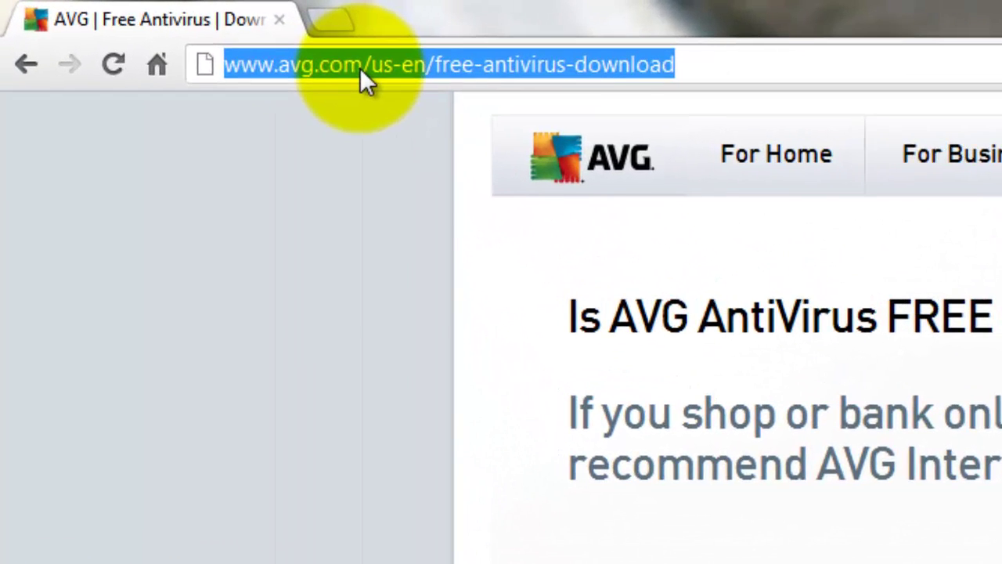
type("ava")
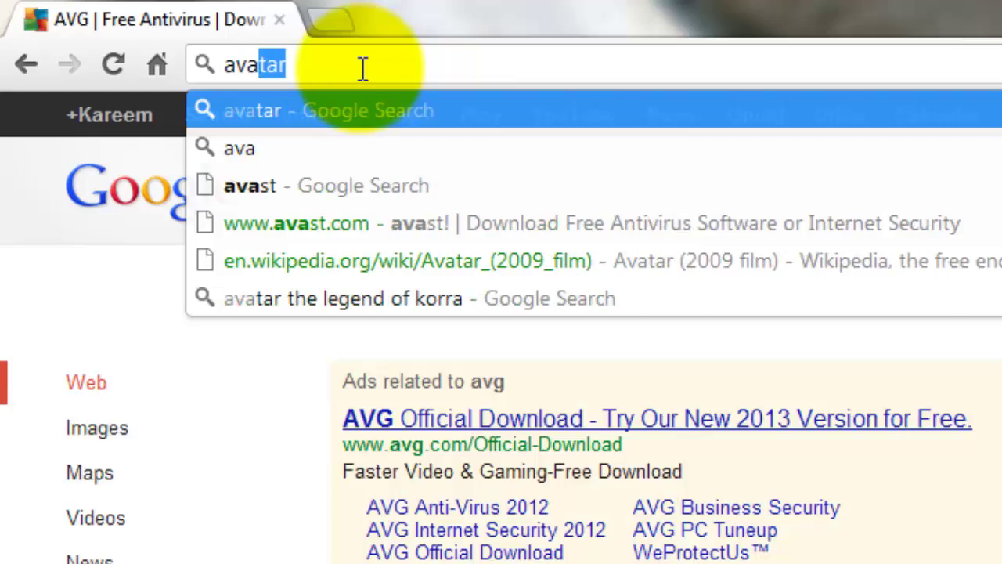
type("st")
key("Return")
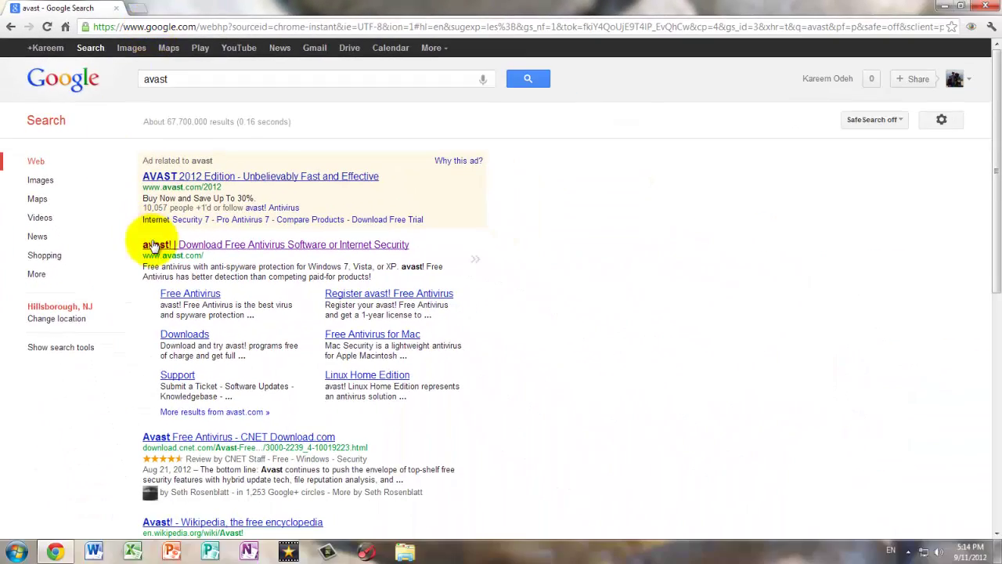
left_click(153, 246)
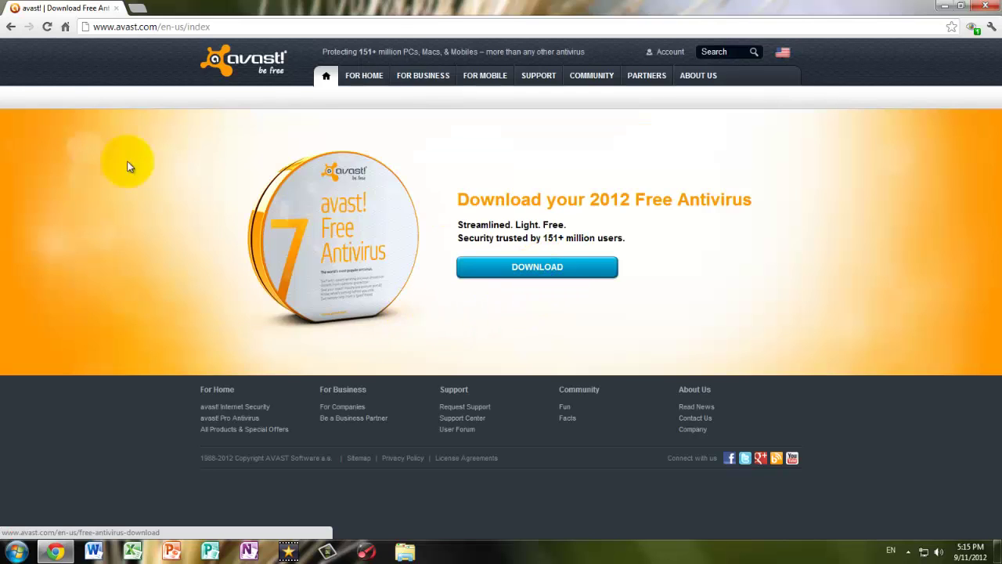
Step: Return from the avast! website to the search results and close the browser
left_click(13, 27)
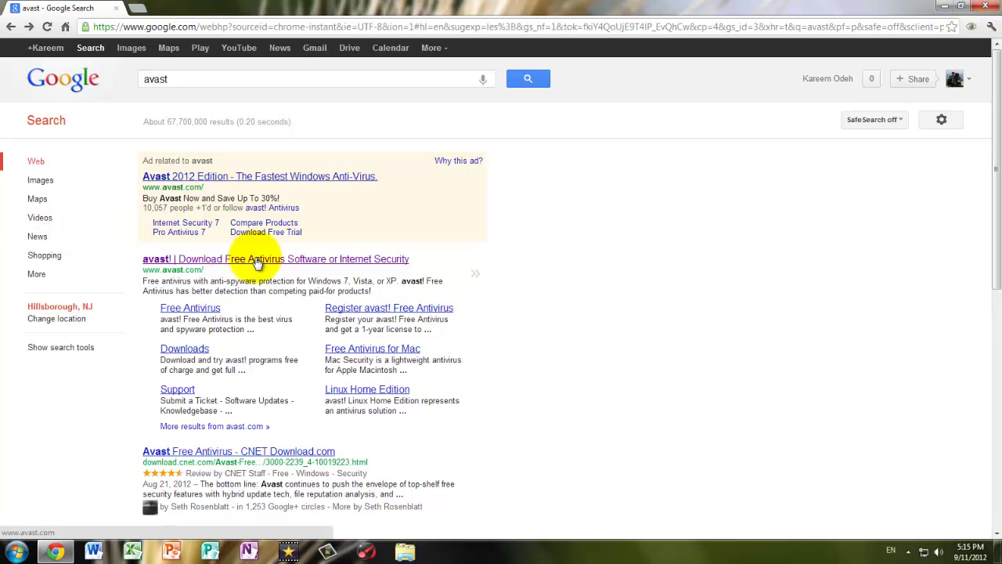
left_click(985, 6)
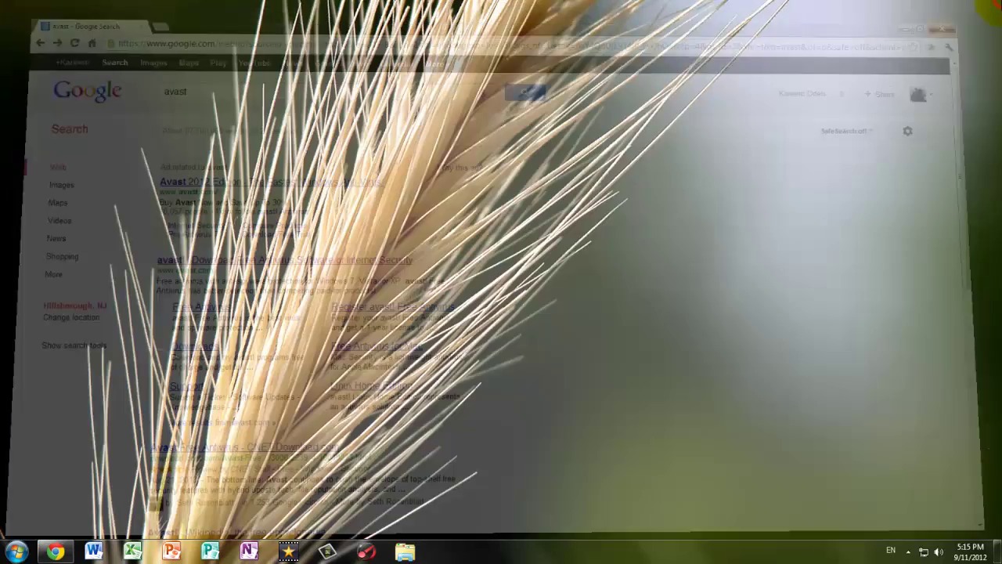
left_click_drag(89, 2, 502, 541)
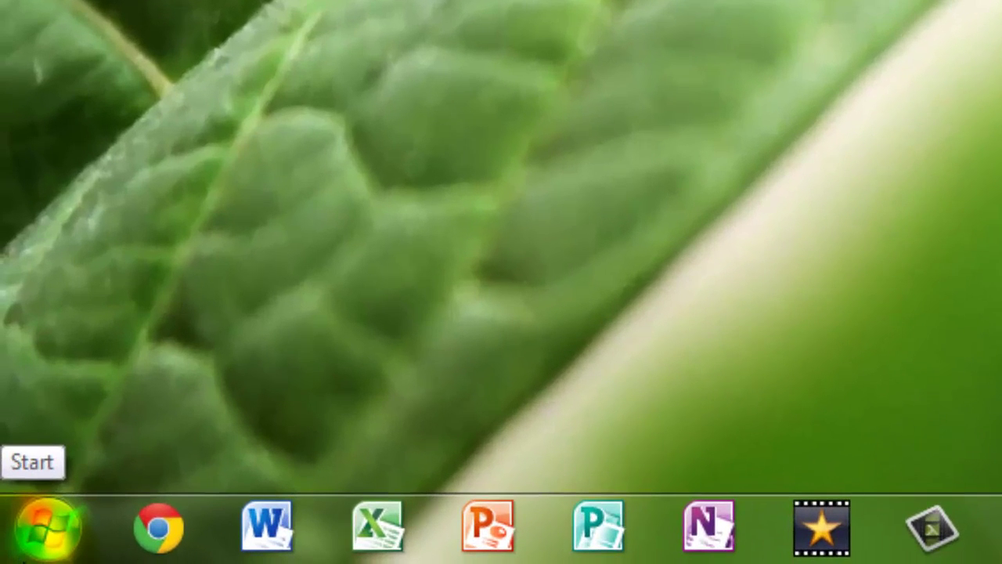
Step: Open the computer's advanced system properties and bring up the Performance settings for visual effects
left_click(47, 526)
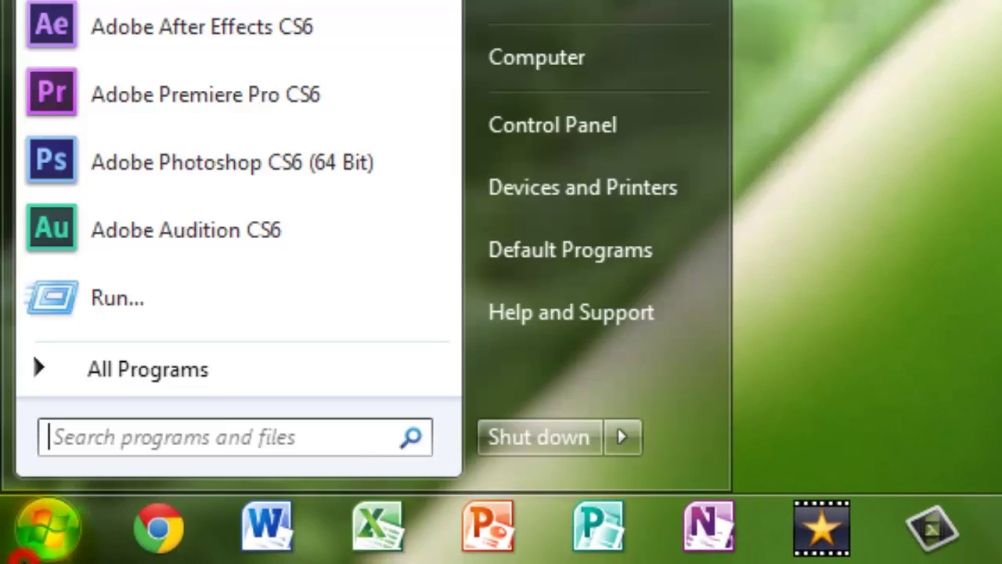
right_click(546, 63)
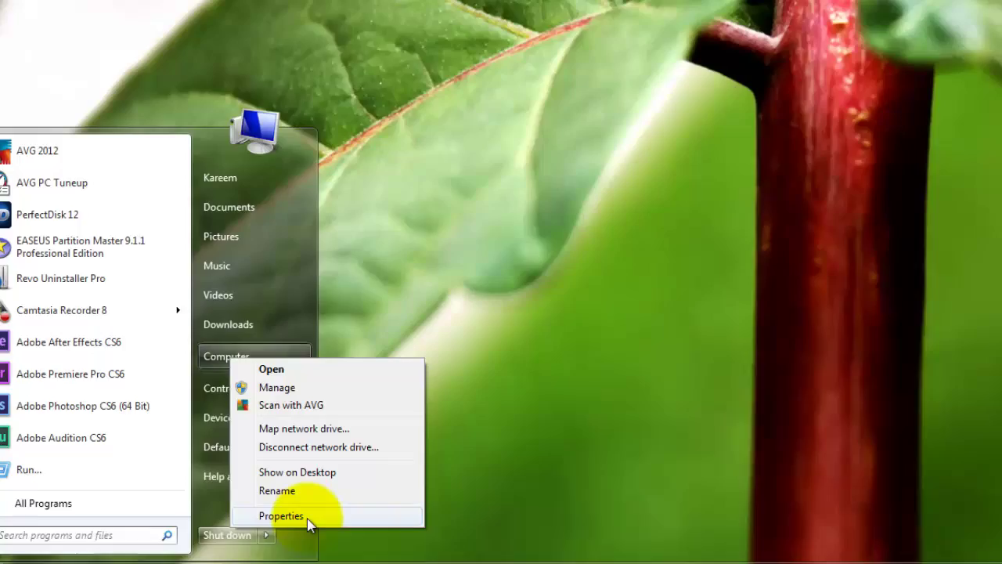
left_click(653, 393)
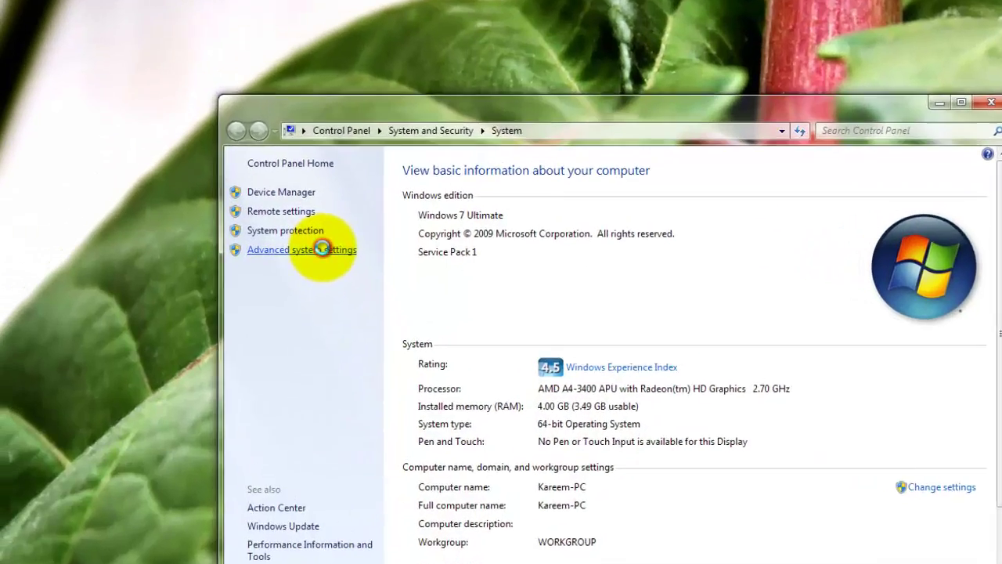
left_click(256, 229)
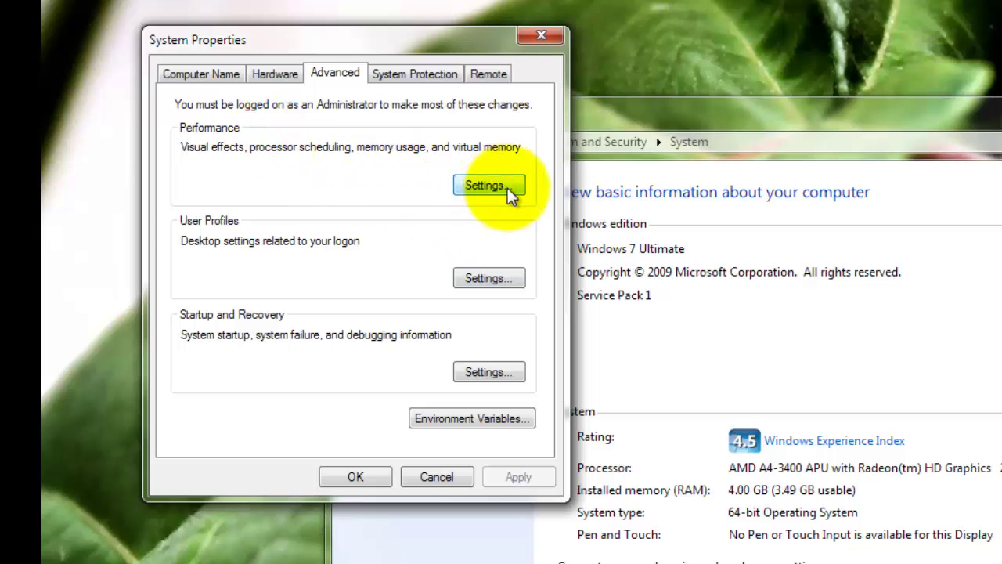
left_click(507, 188)
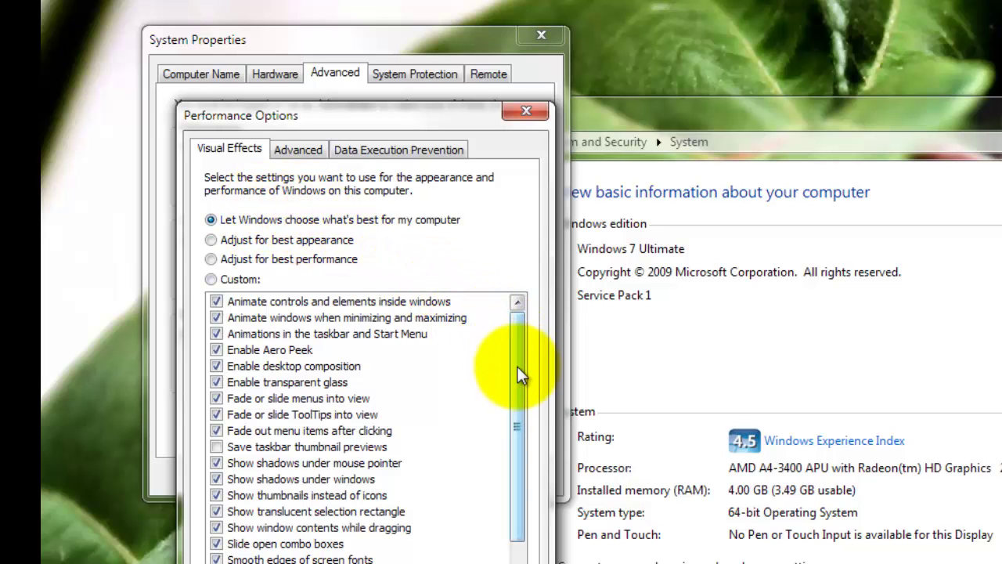
Step: Move the System window away from Performance Options and examine the list of visual effects
left_click_drag(517, 366, 526, 335)
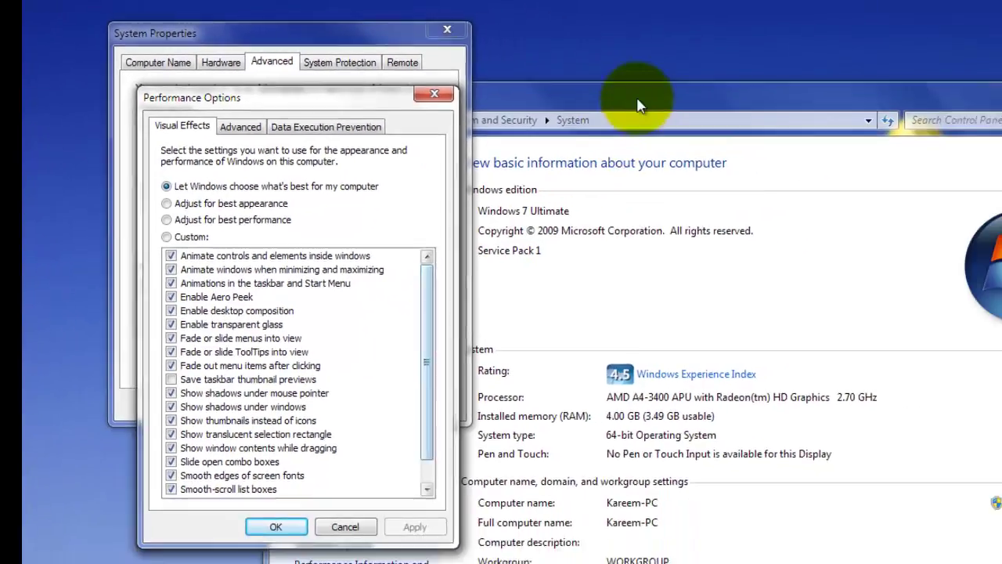
left_click_drag(765, 117, 1001, 107)
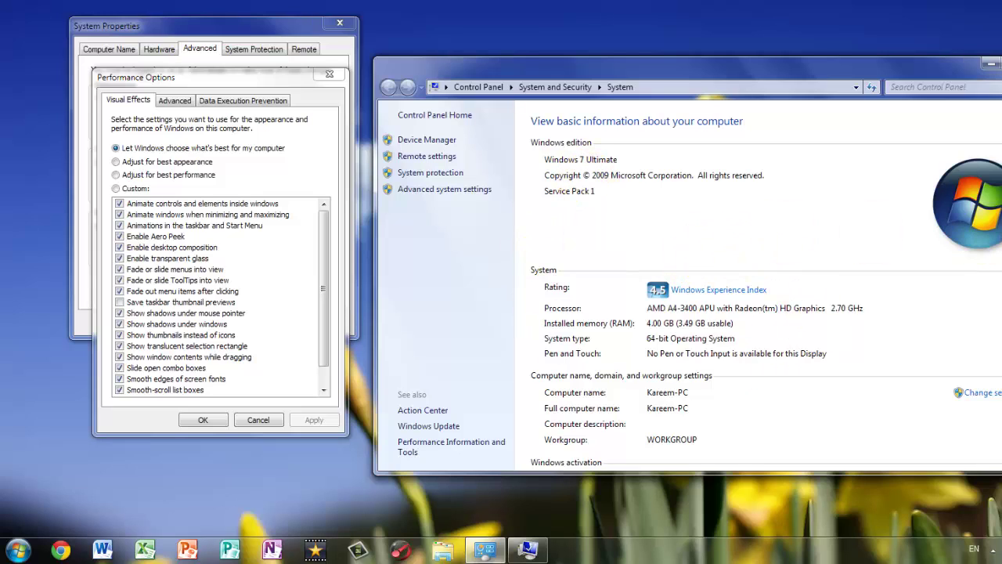
scroll(767, 288, "down", 2)
scroll(767, 288, "up", 2)
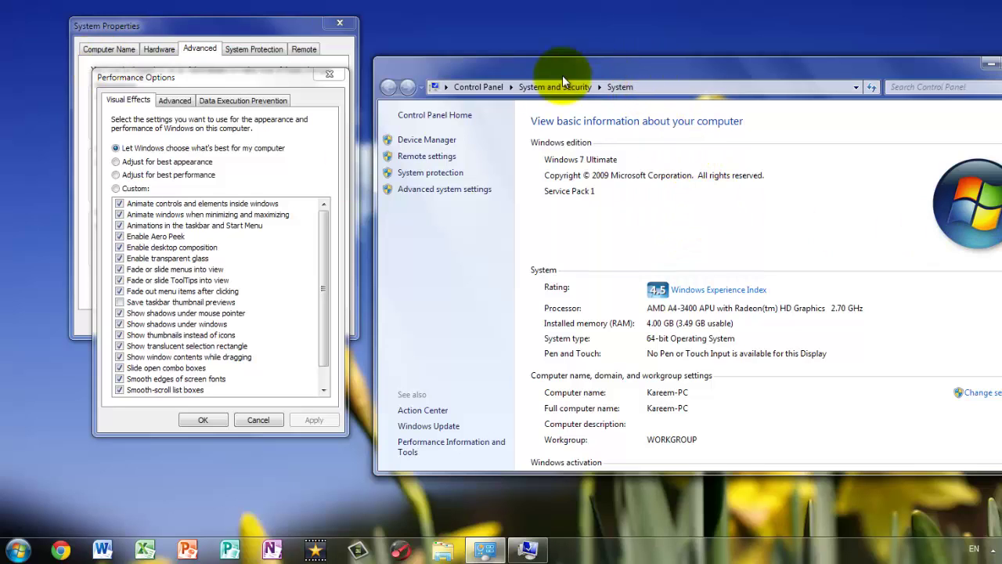
left_click_drag(325, 260, 325, 243)
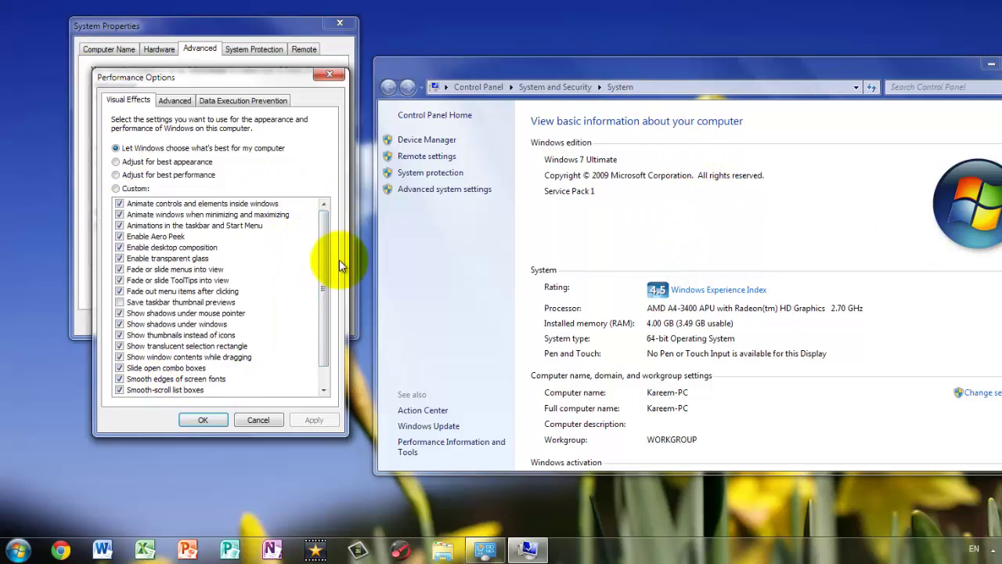
Step: Try switching Smooth edges of screen fonts off and on, try the Adjust for best appearance preset, and reposition the System window
left_click(156, 378)
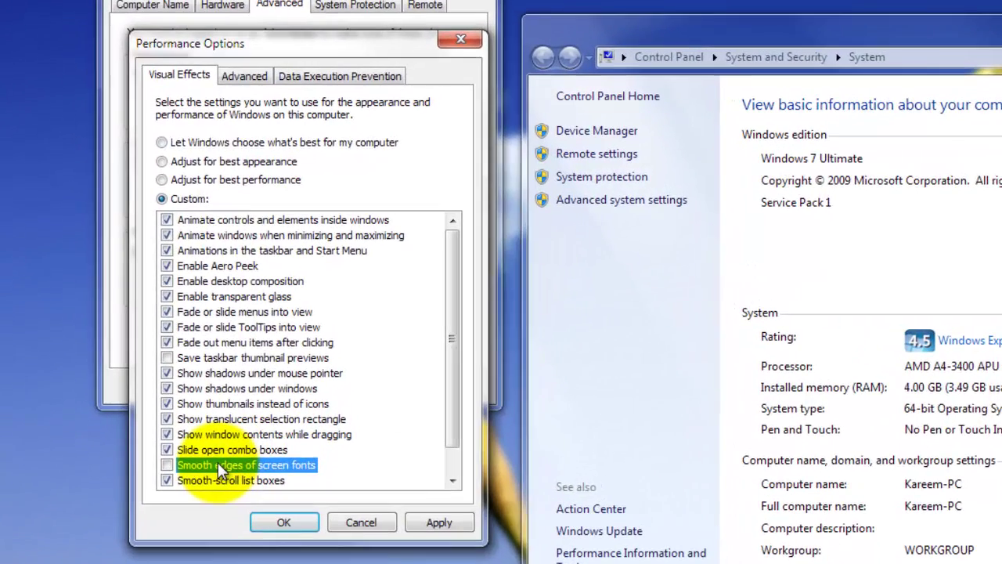
left_click(218, 463)
left_click(166, 142)
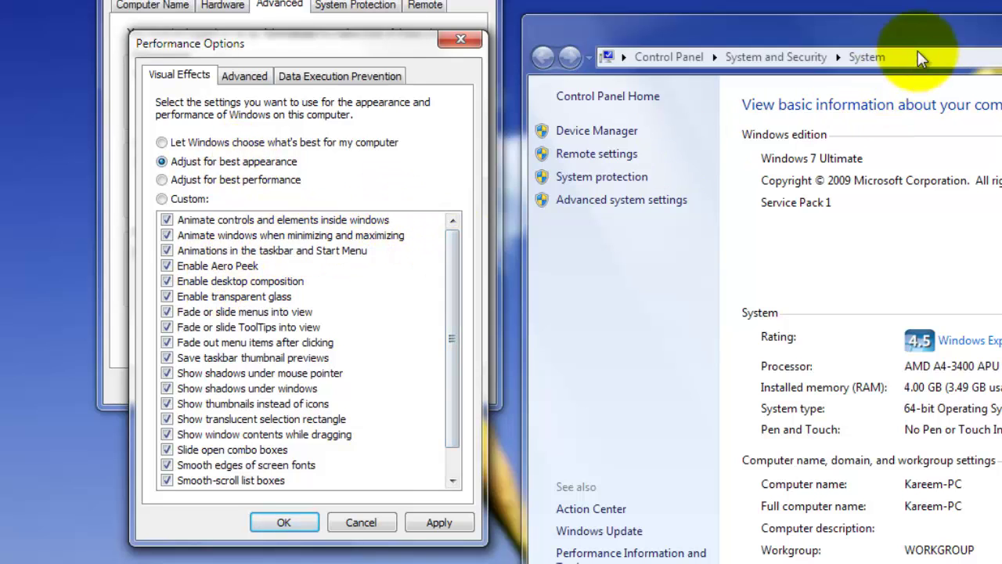
left_click(963, 37)
left_click_drag(967, 37, 977, 14)
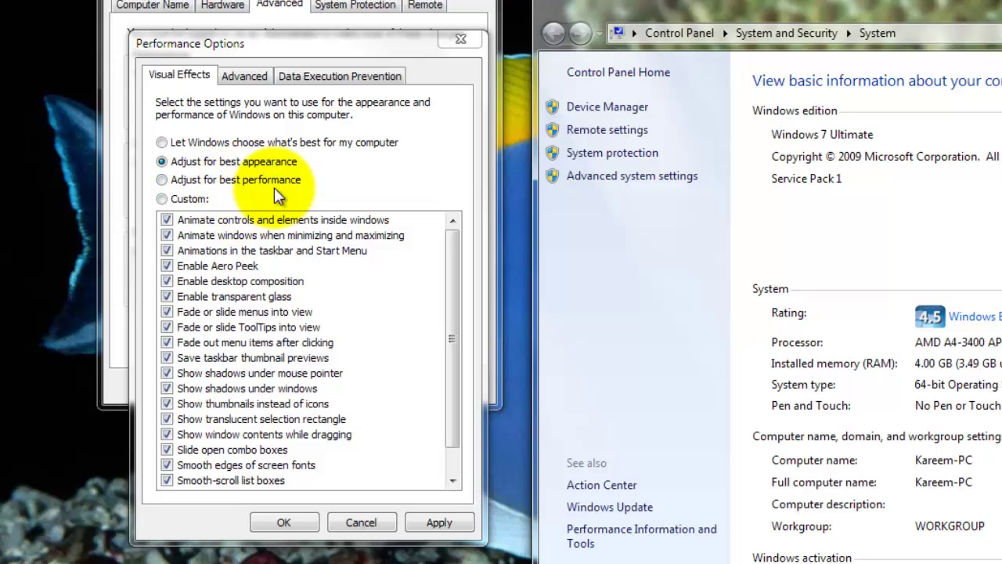
Step: Try custom visual effects without taskbar animations, Aero Peek and transparent glass, and revert to Let Windows choose what's best for my computer
left_click(175, 199)
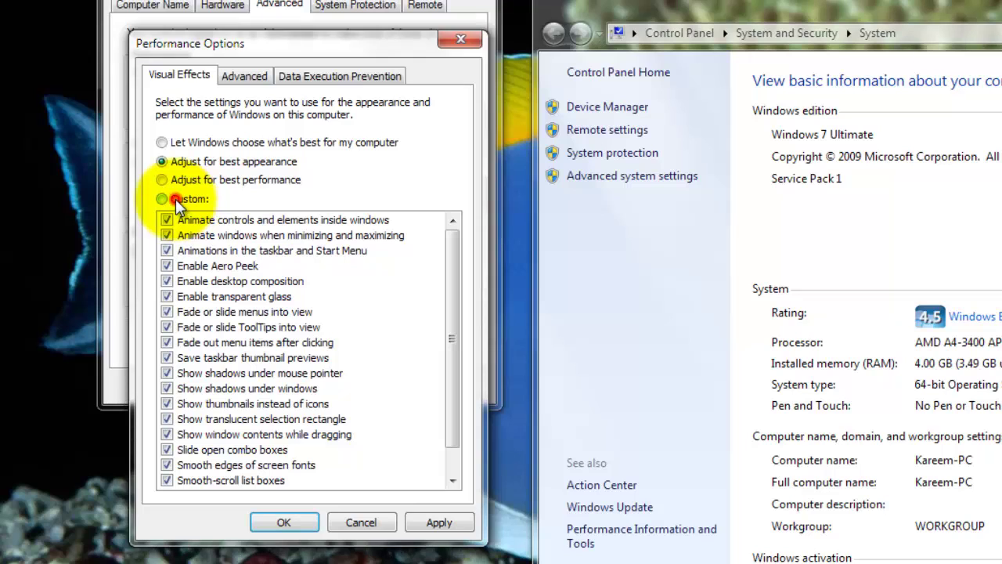
left_click(169, 251)
left_click(168, 266)
left_click(167, 296)
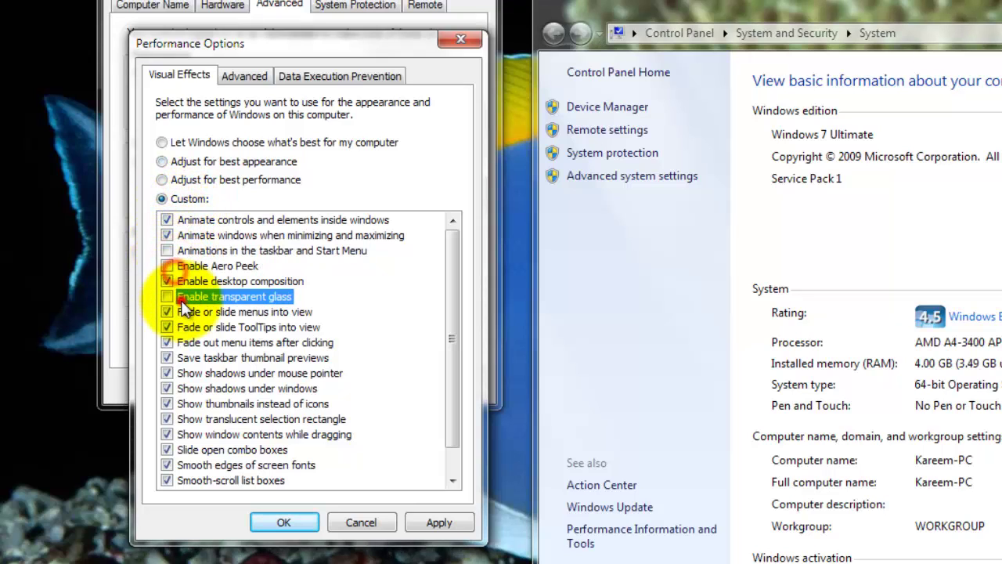
left_click(161, 143)
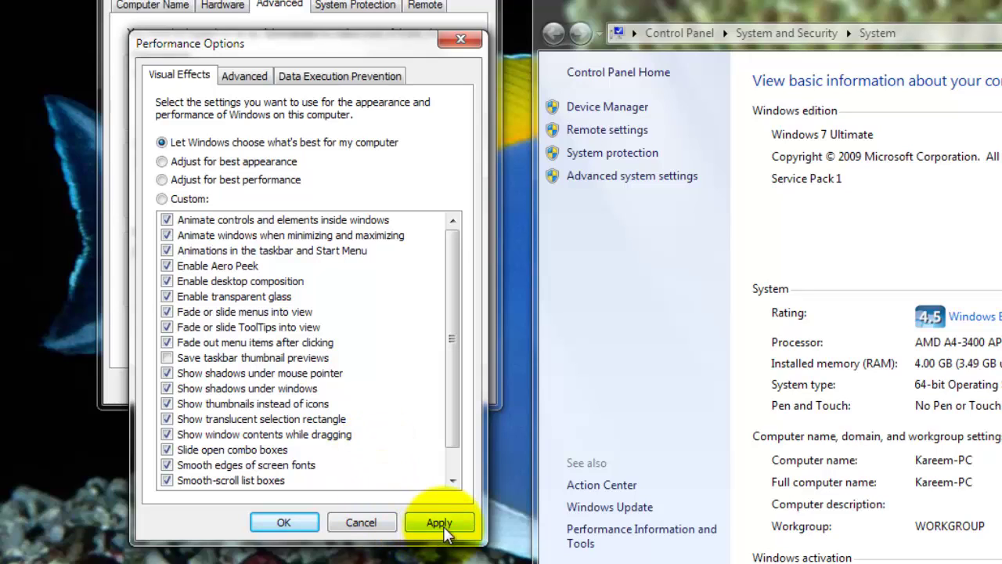
Step: Open the virtual memory settings and set drive C's custom paging file to 6000 MB for both initial and maximum size
left_click(247, 79)
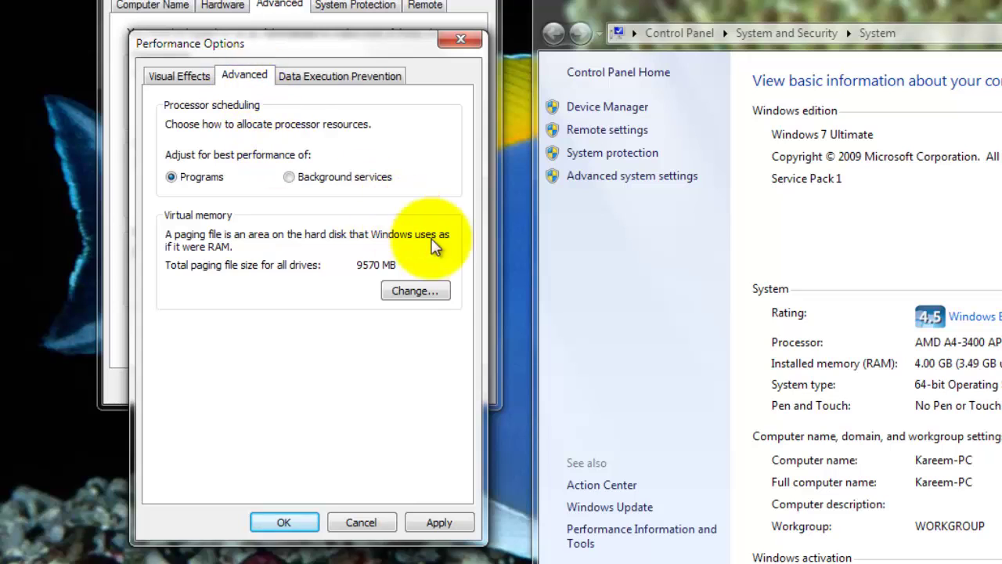
left_click(415, 291)
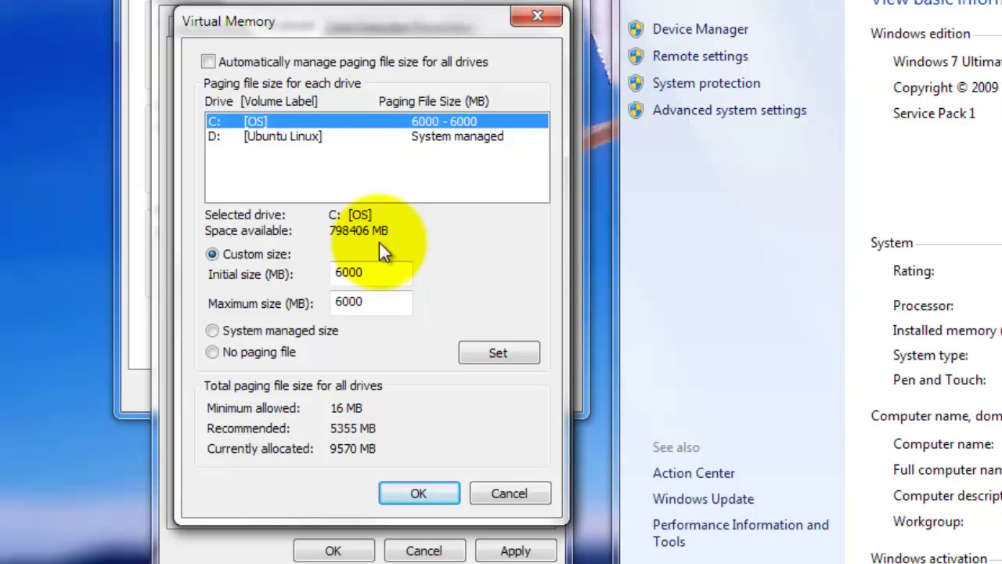
double_click(384, 274)
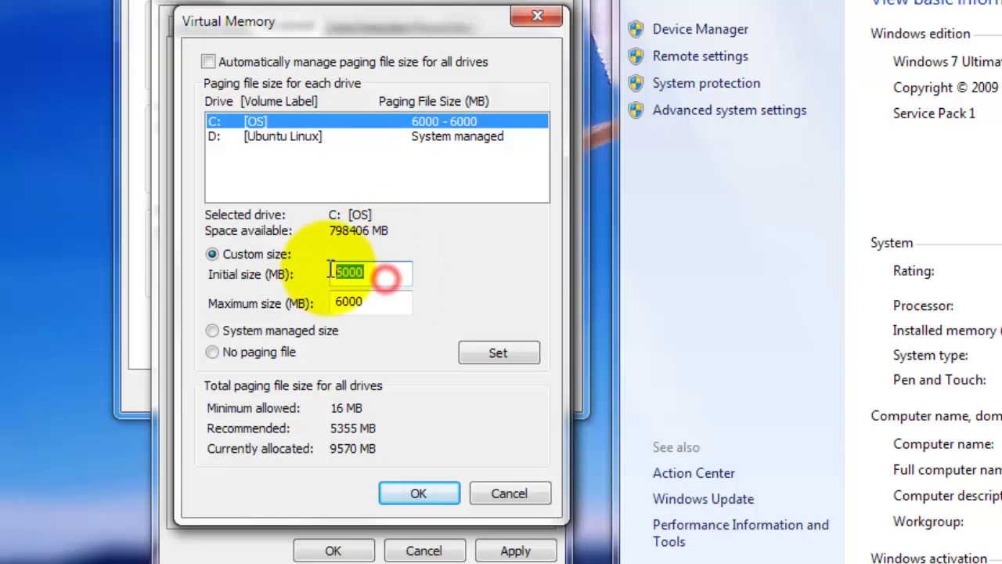
double_click(369, 302)
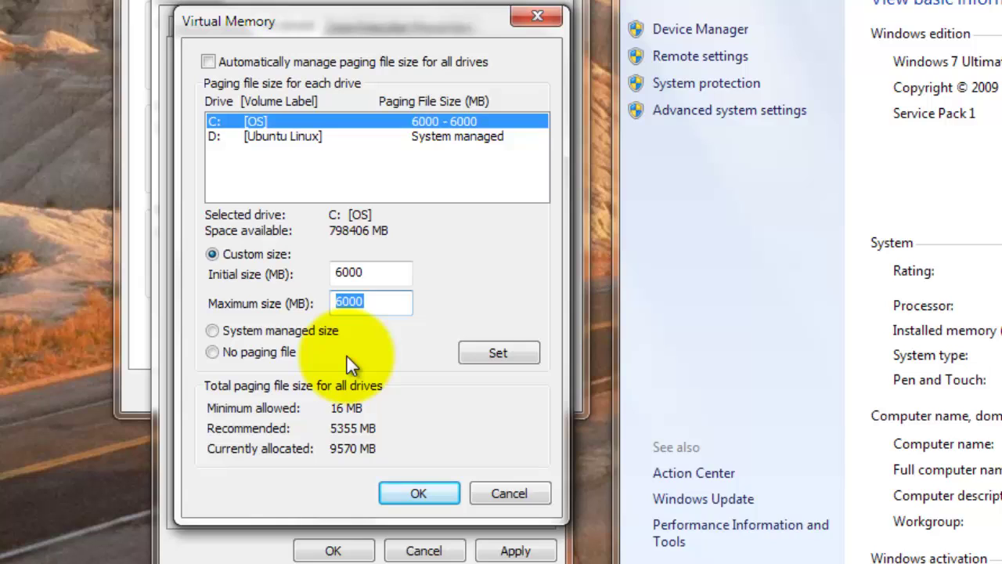
left_click_drag(386, 274, 329, 278)
left_click(382, 302)
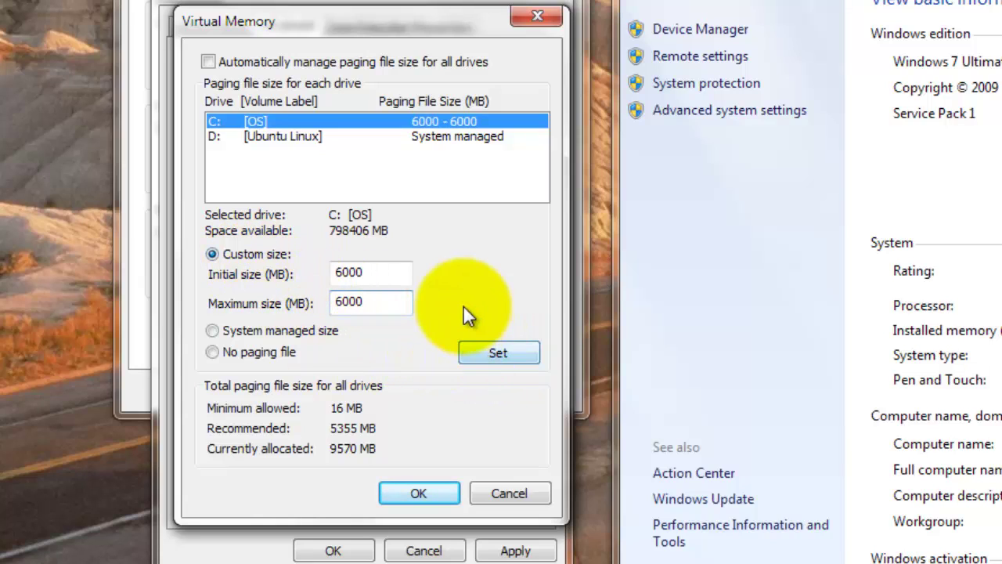
left_click(499, 353)
left_click(429, 492)
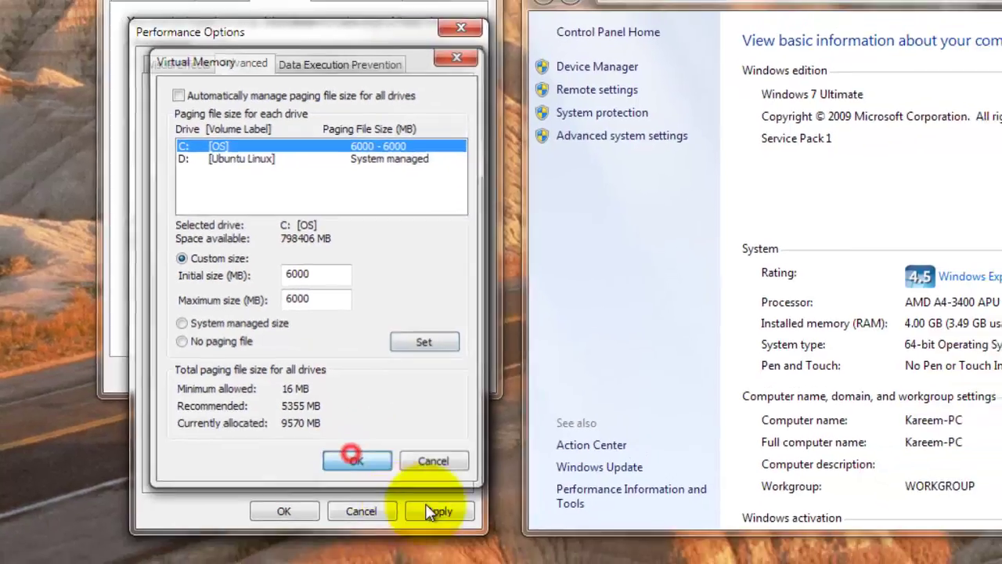
Step: Apply the performance options and close Performance Options, System Properties and the System window
left_click(516, 551)
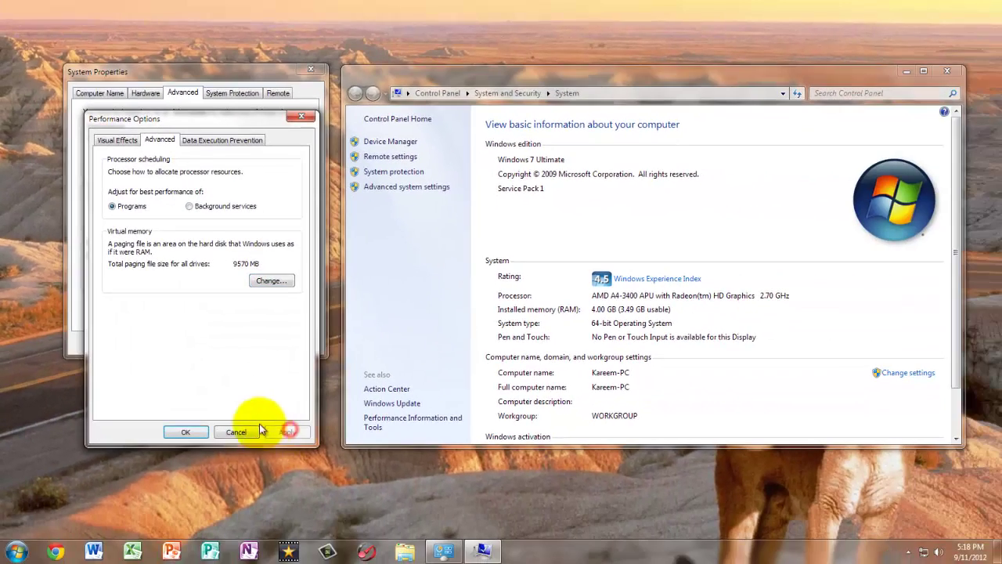
left_click(188, 431)
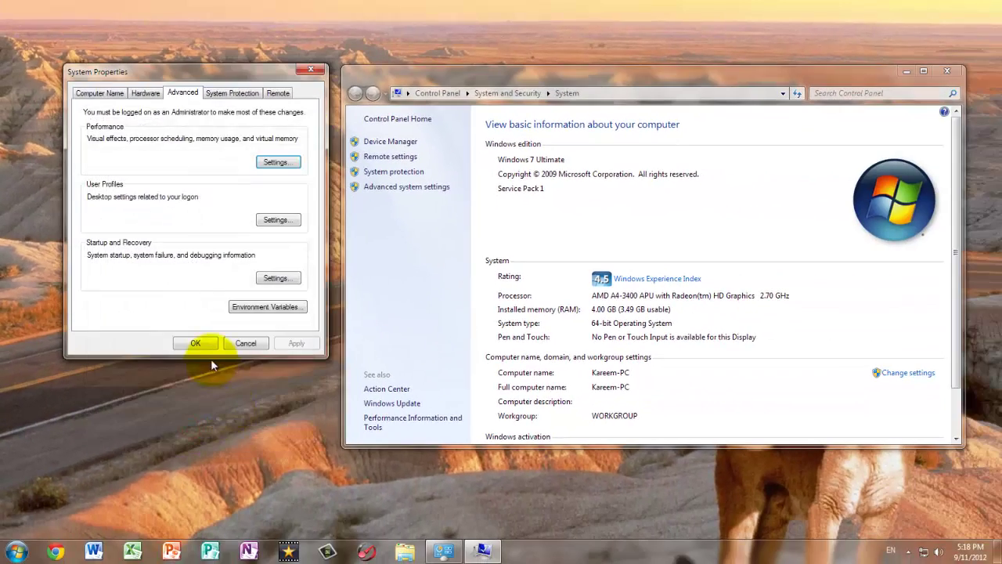
left_click(196, 342)
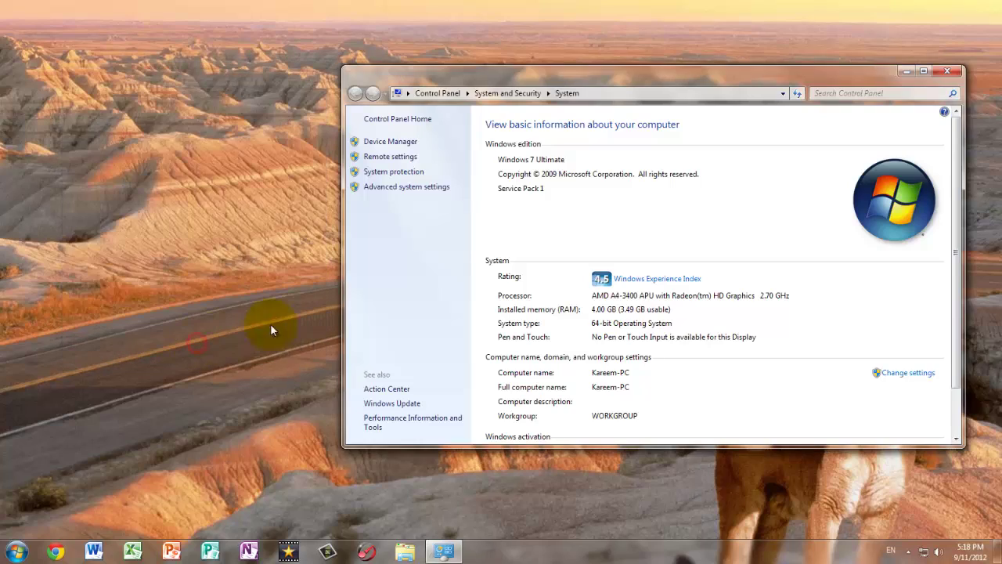
left_click(947, 71)
Step: Search Windows for "services", open the Services console and move its window toward the middle of the desktop
left_click(15, 551)
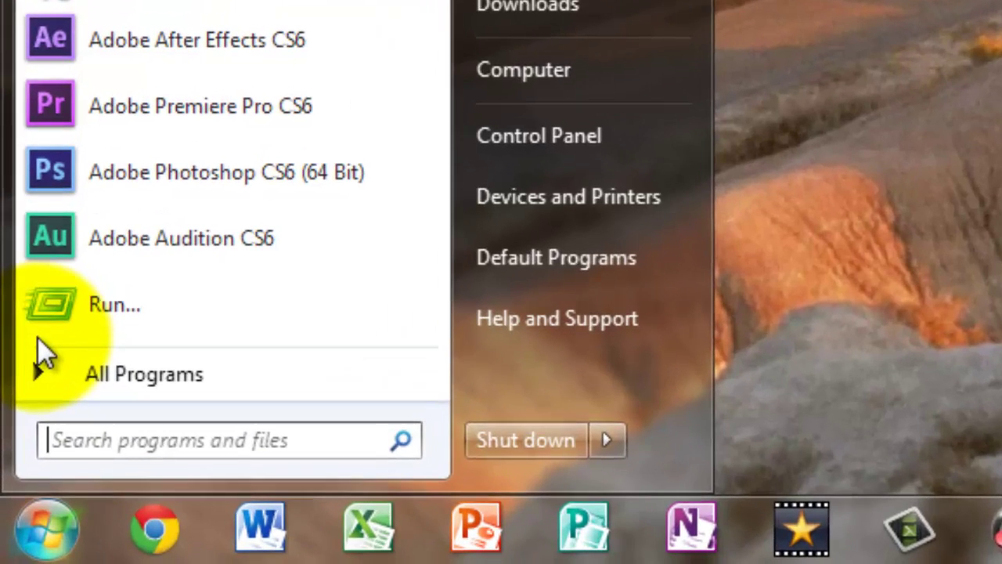
type("servic")
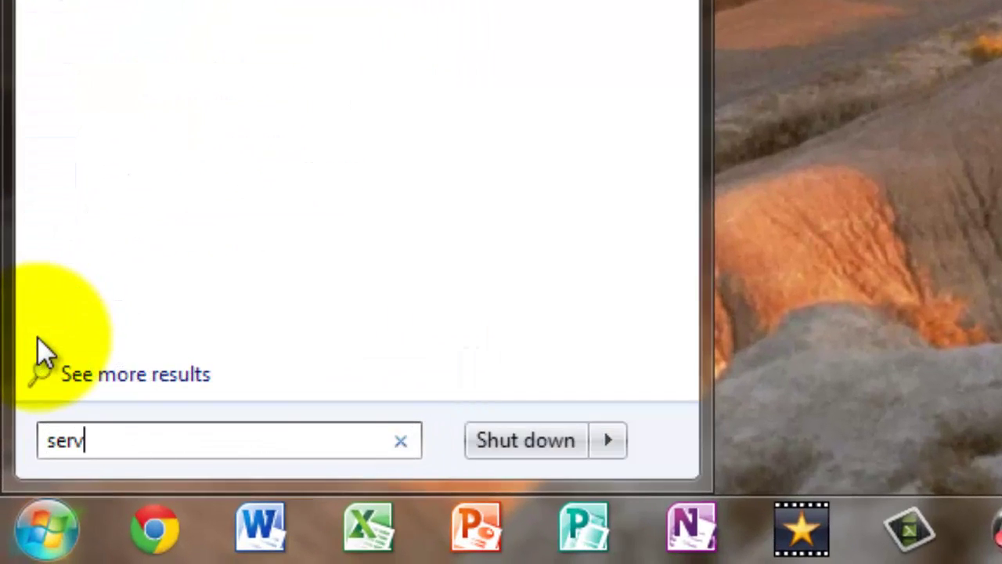
type("es")
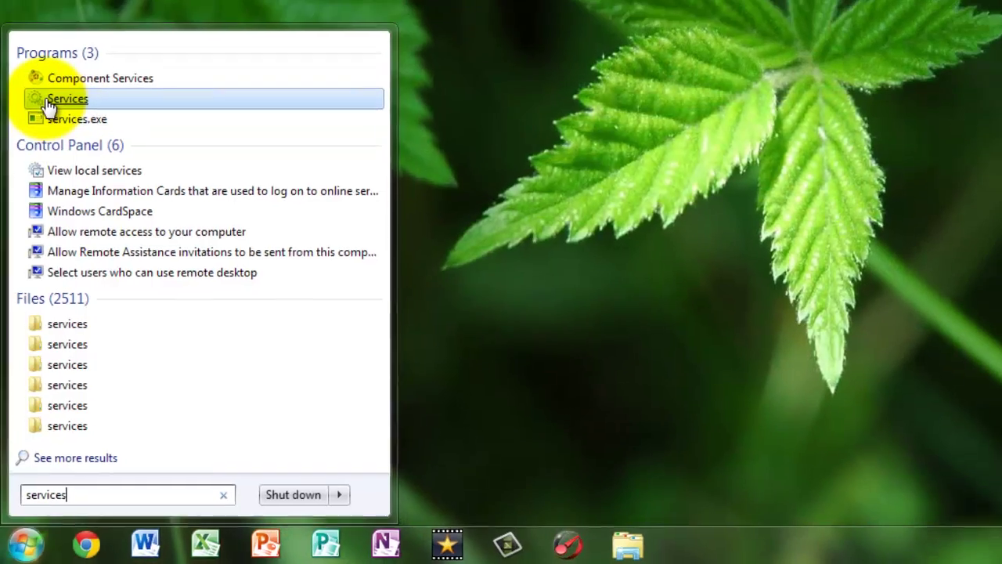
left_click(63, 85)
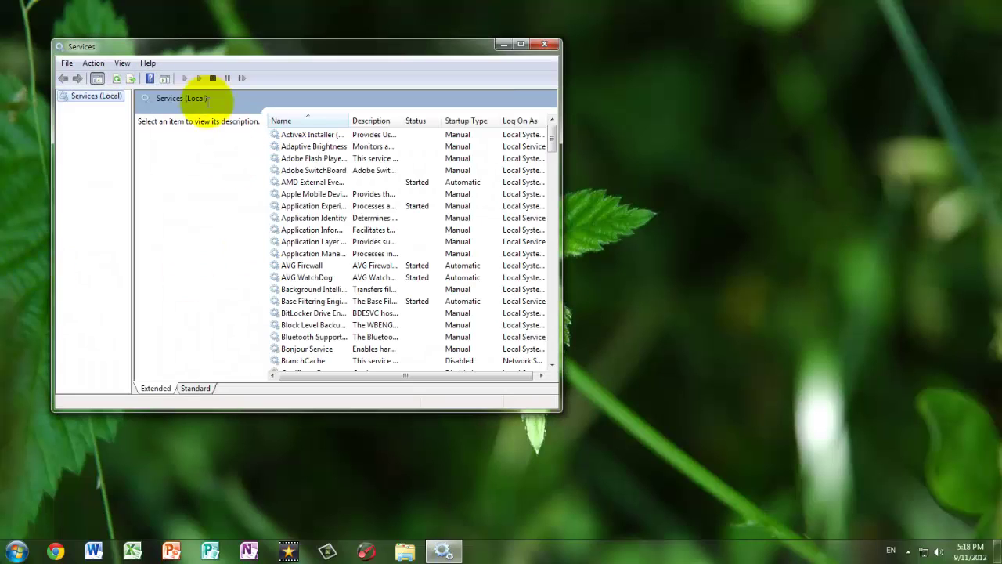
left_click_drag(228, 36, 416, 79)
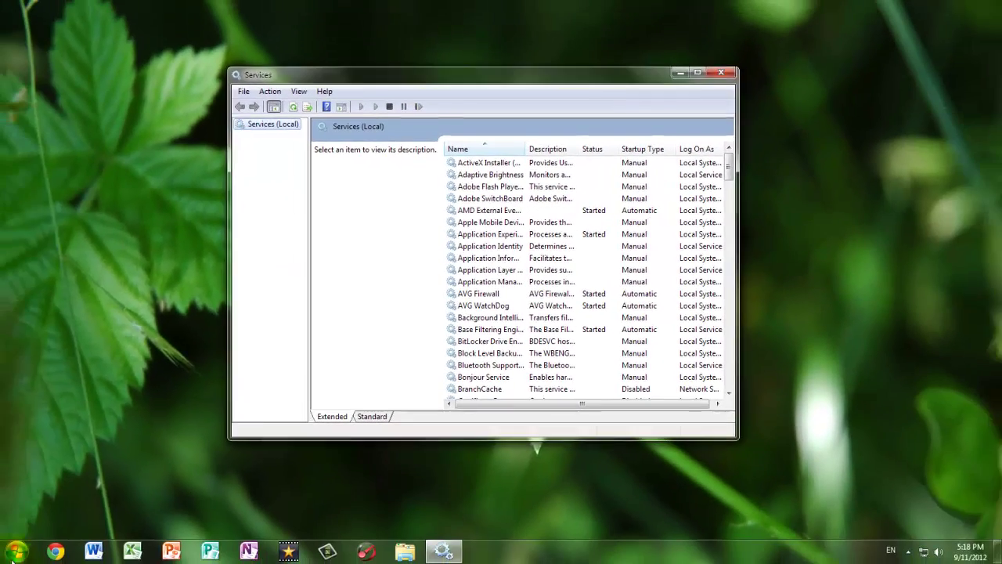
Step: Launch msconfig, show System Configuration's list of services and arrange its window beside the Services console
left_click(15, 551)
type("msconfig")
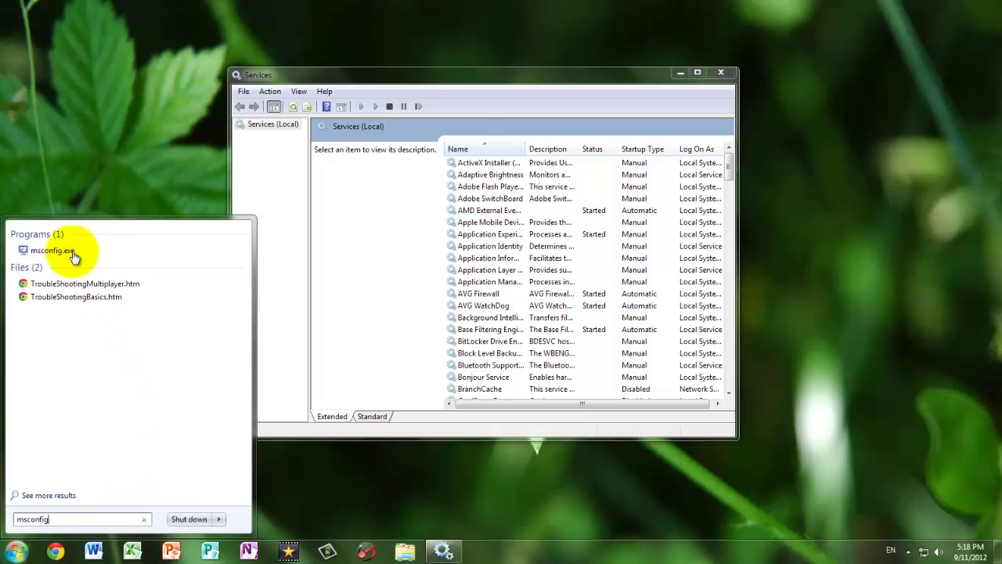
left_click(69, 246)
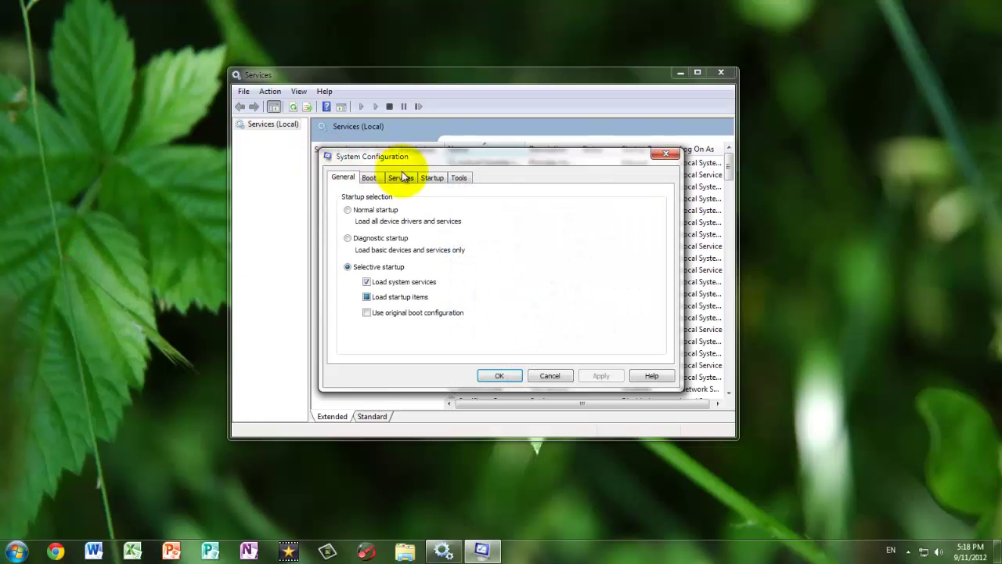
left_click(401, 178)
left_click_drag(420, 164, 753, 130)
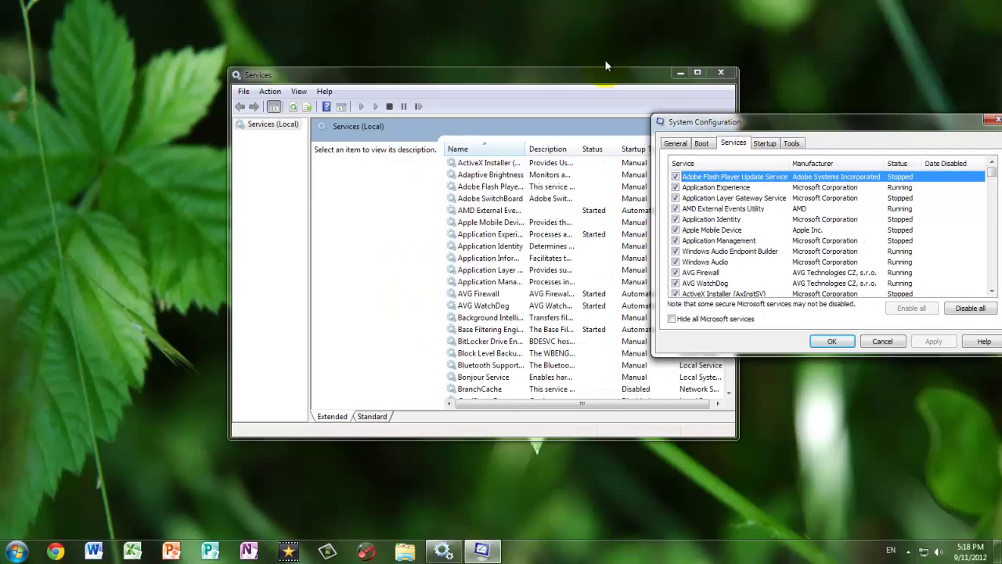
left_click_drag(529, 80, 332, 47)
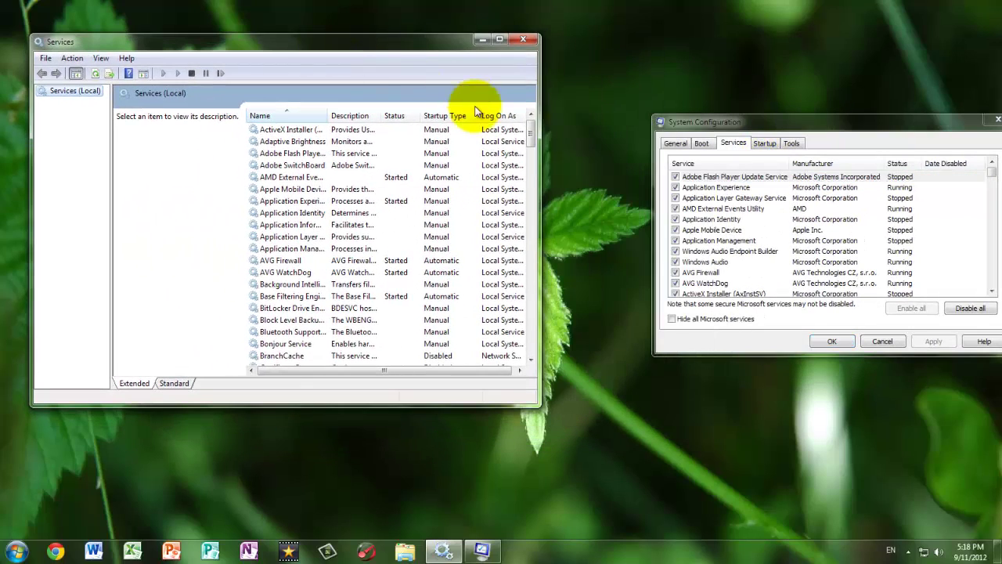
left_click_drag(663, 121, 601, 66)
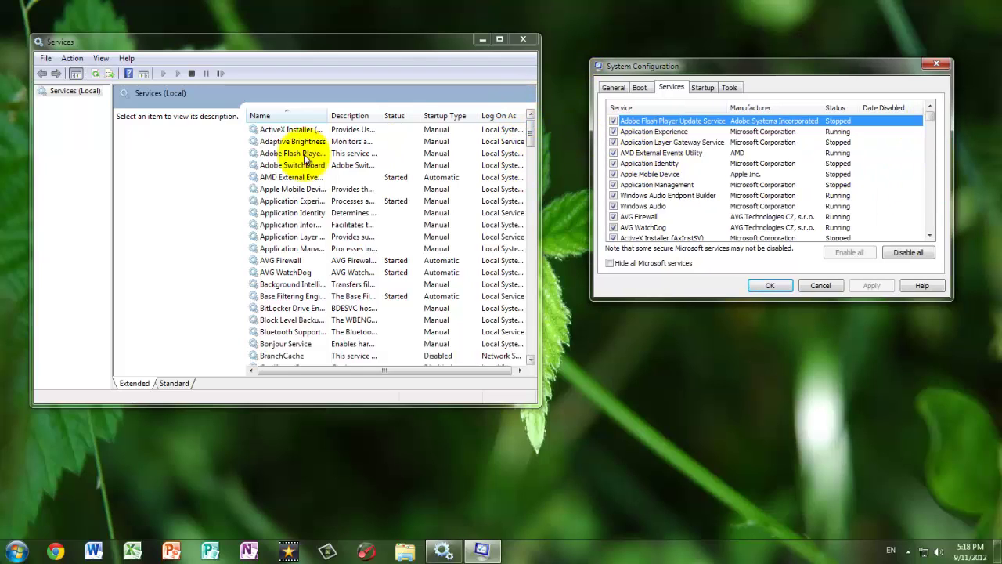
Step: Reverse and restore the name sorting in the Services console, and read the ActiveX Installer (AxInstSV) service's description
left_click(288, 117)
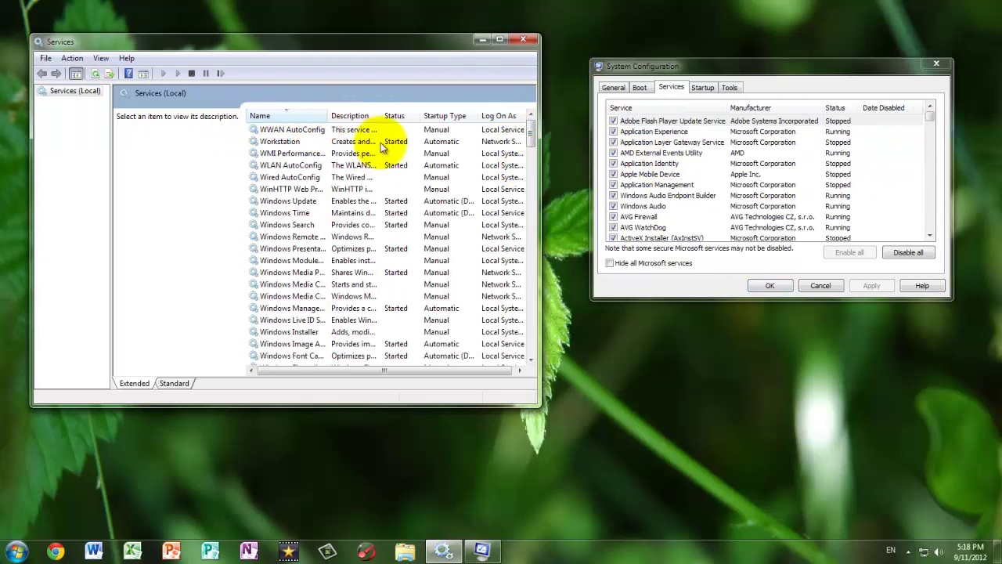
left_click(311, 119)
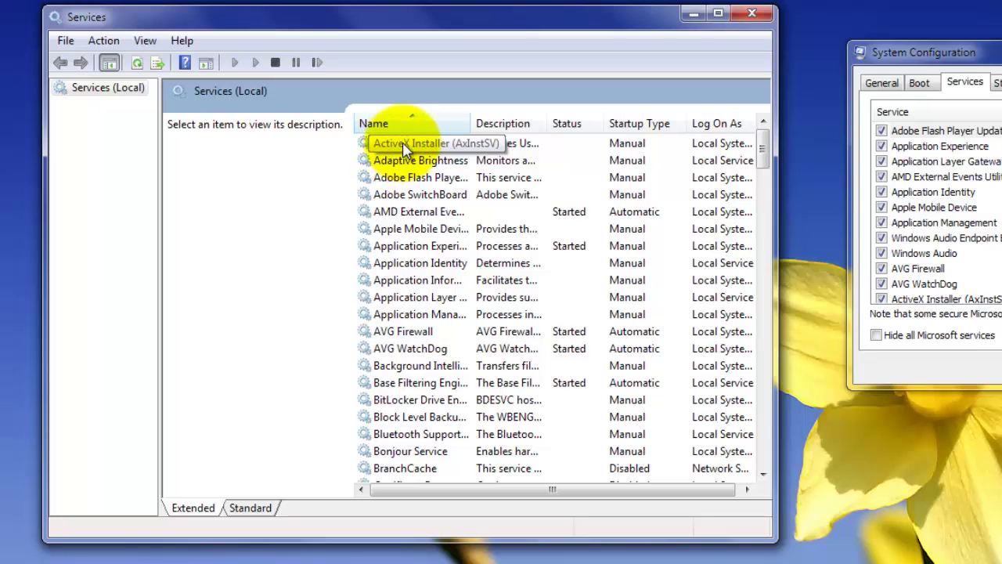
left_click(404, 145)
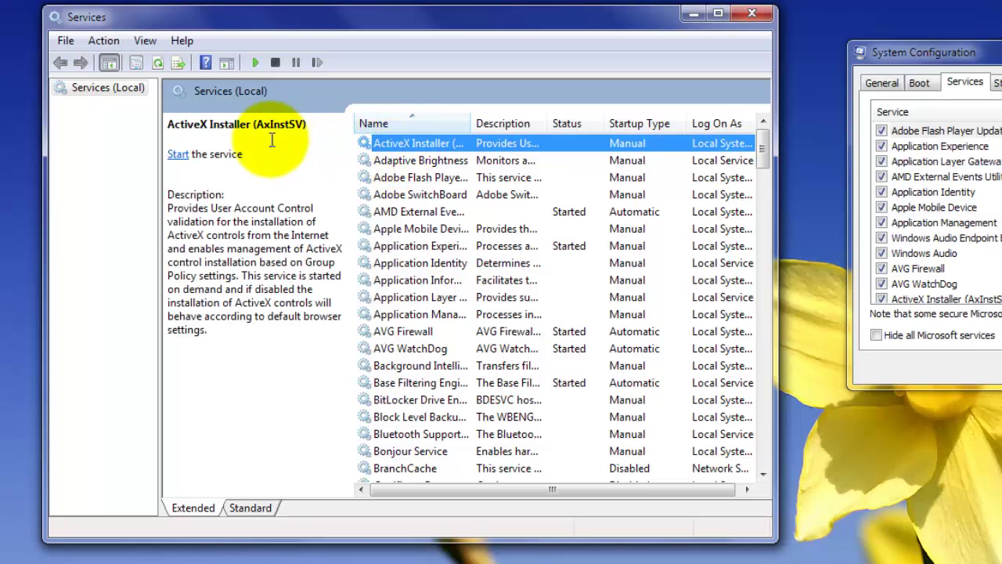
left_click(166, 192)
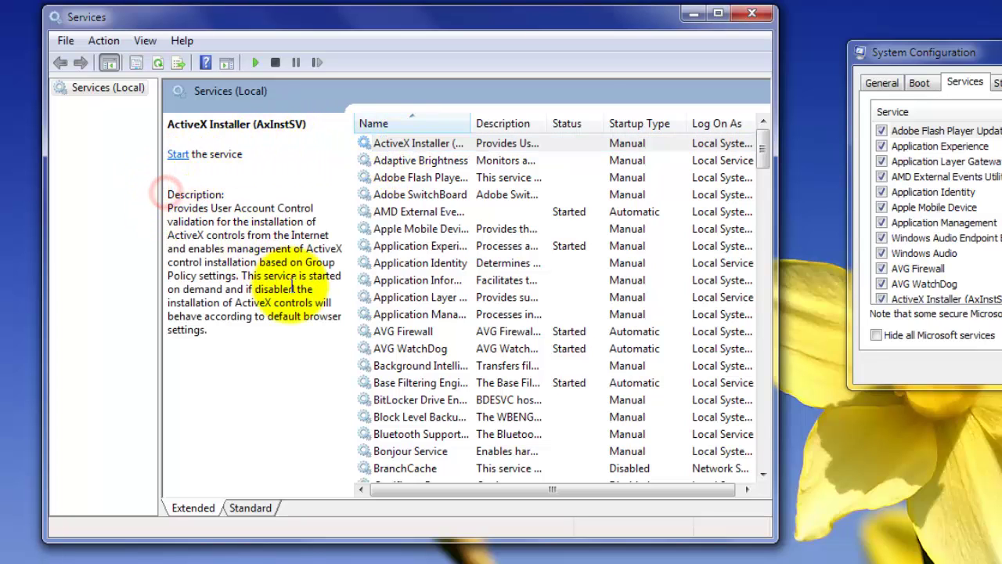
left_click(496, 145)
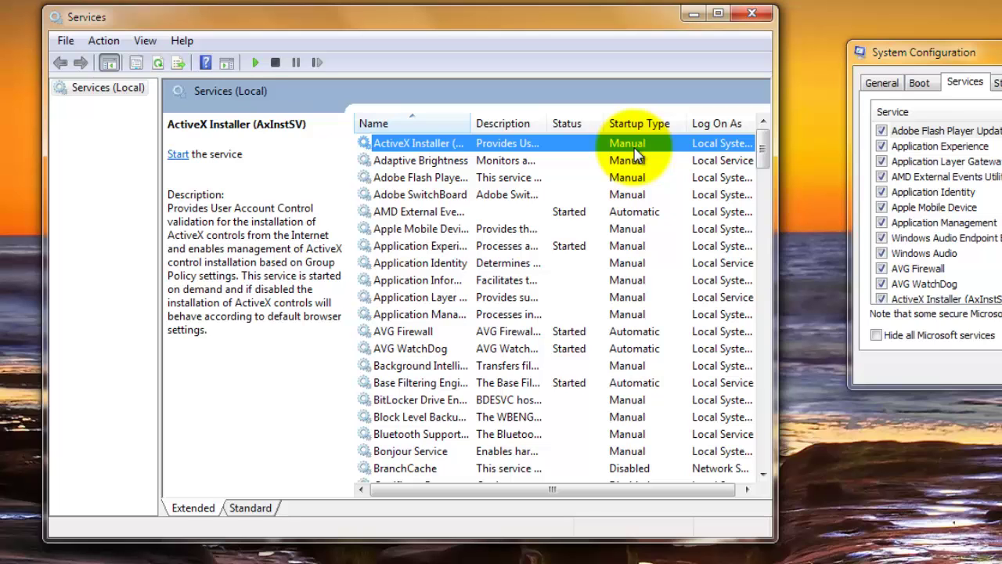
Step: Examine the startup types down the services list, including those of a Microsoft .NET Framework NGEN service and Netlogon
scroll(634, 307, "down", 5)
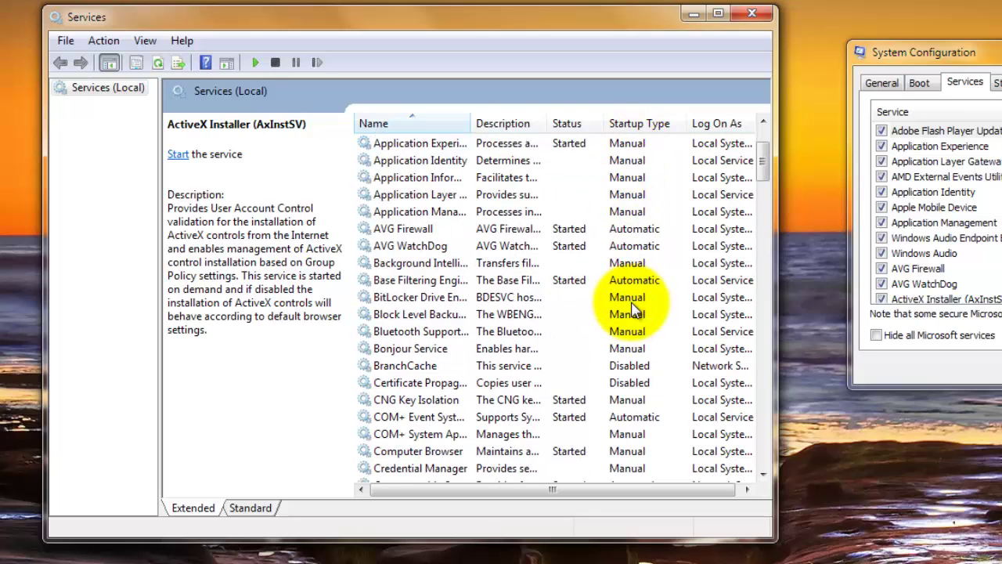
scroll(638, 321, "down", 9)
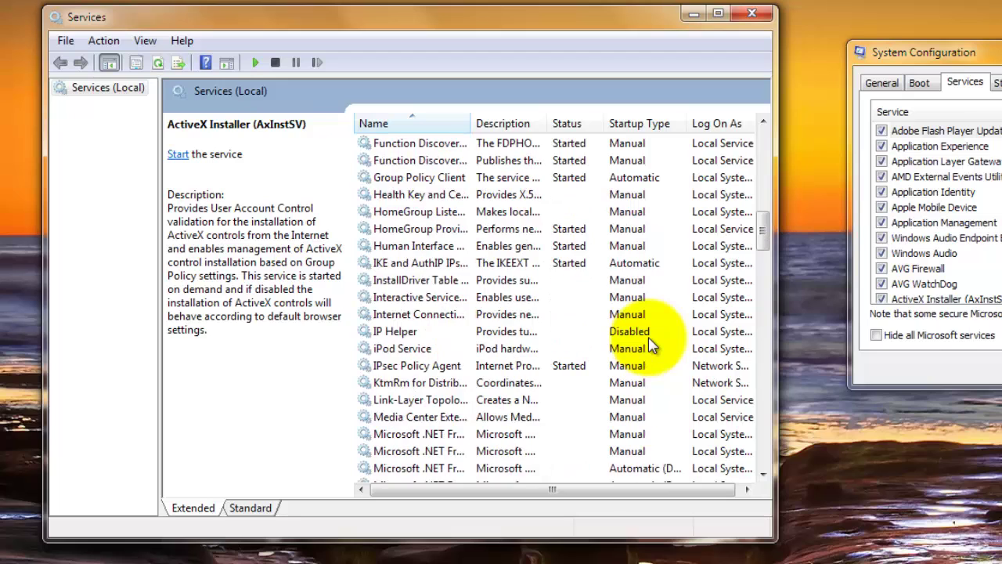
left_click(659, 419)
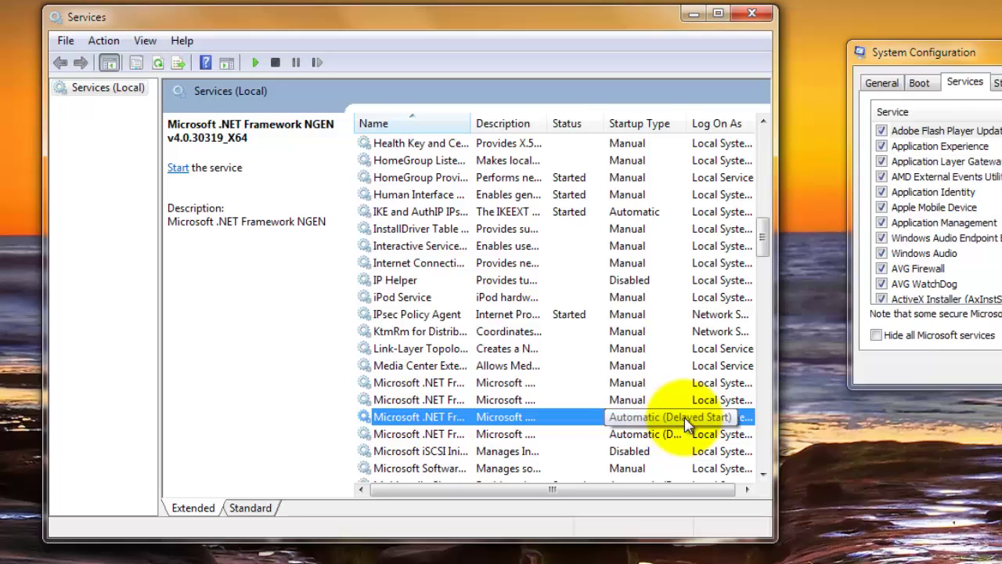
scroll(649, 427, "down", 1)
left_click(644, 467)
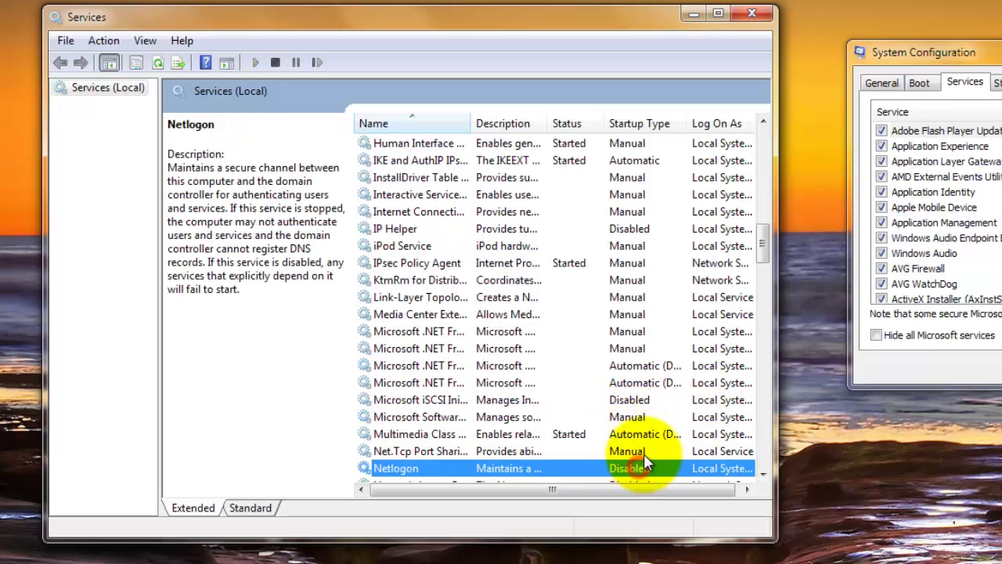
Step: Return to the ActiveX Installer (AxInstSV) service and open its properties
scroll(644, 453, "up", 15)
left_click(640, 144)
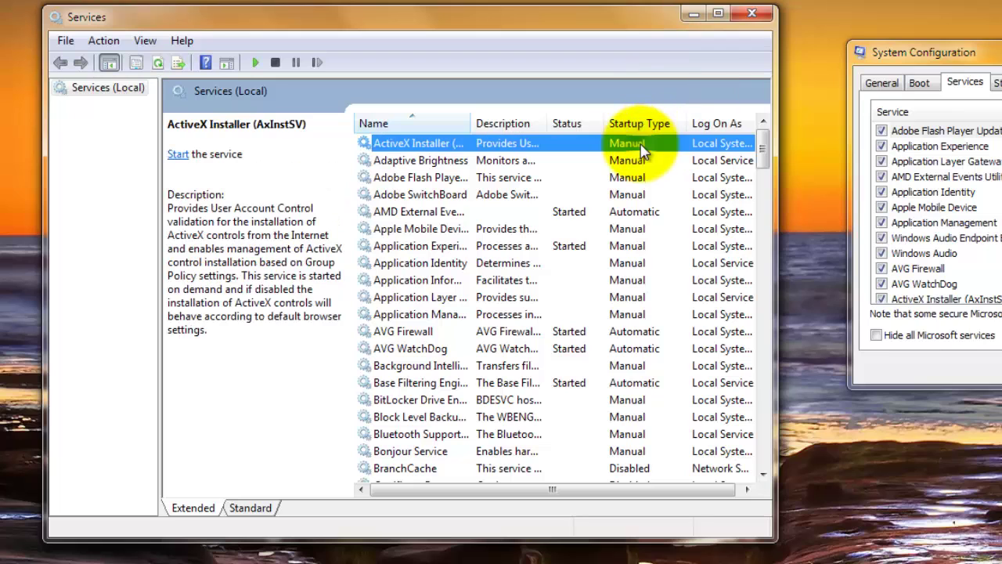
right_click(641, 145)
left_click(571, 145)
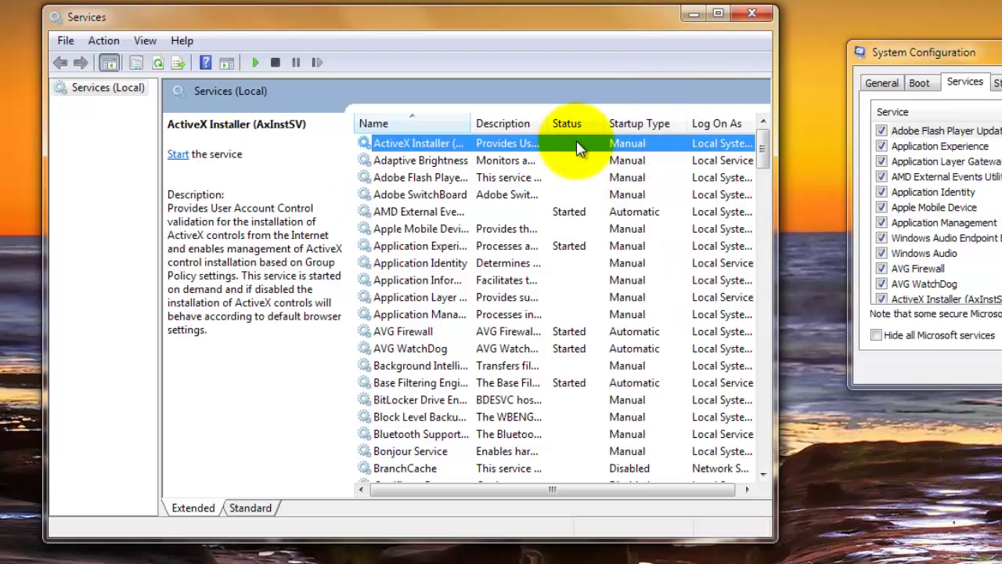
right_click(578, 149)
left_click(646, 313)
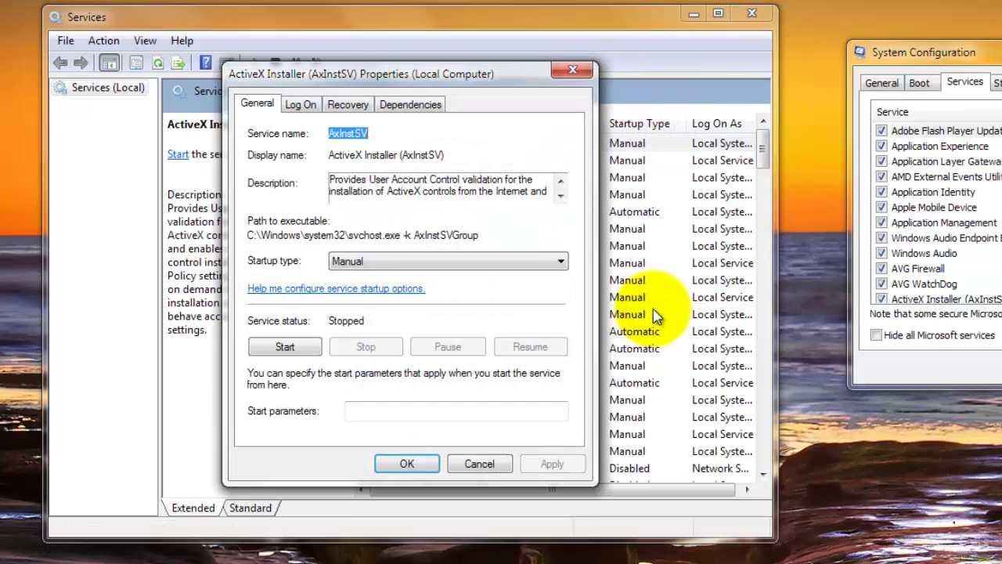
Step: Review the startup type options for the ActiveX Installer (AxInstSV) service and cancel its properties without changing them
left_click(508, 264)
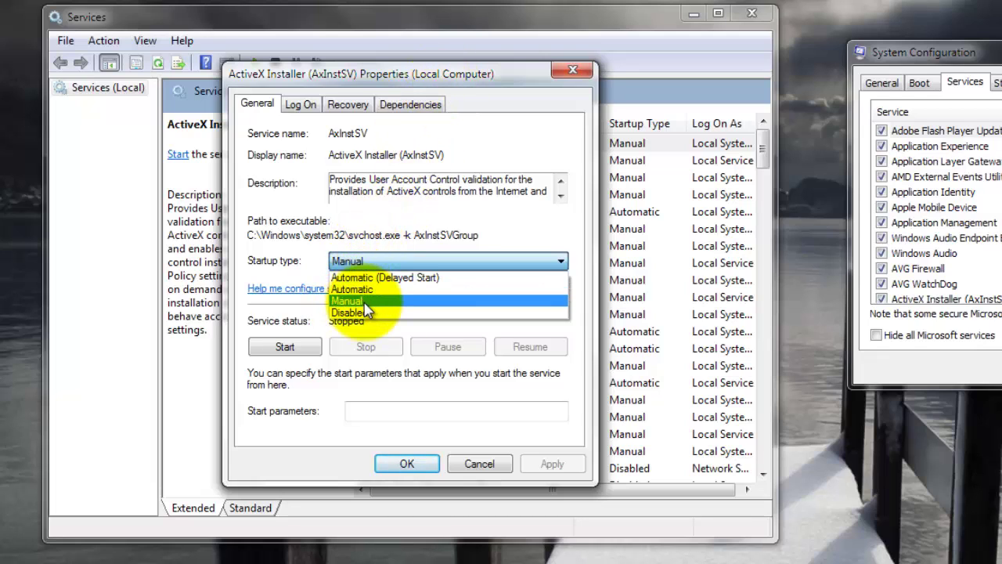
left_click(385, 74)
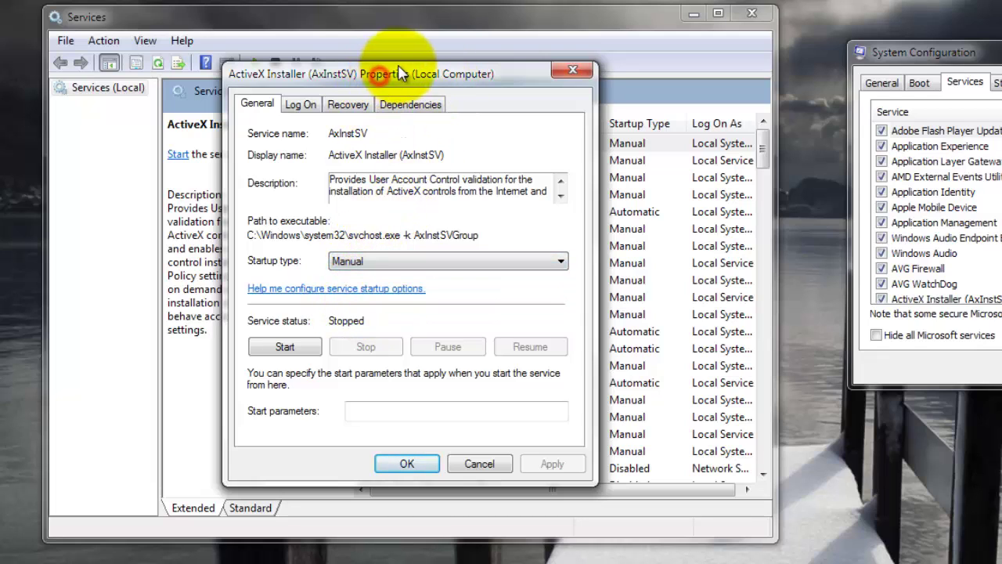
left_click_drag(399, 73, 417, 66)
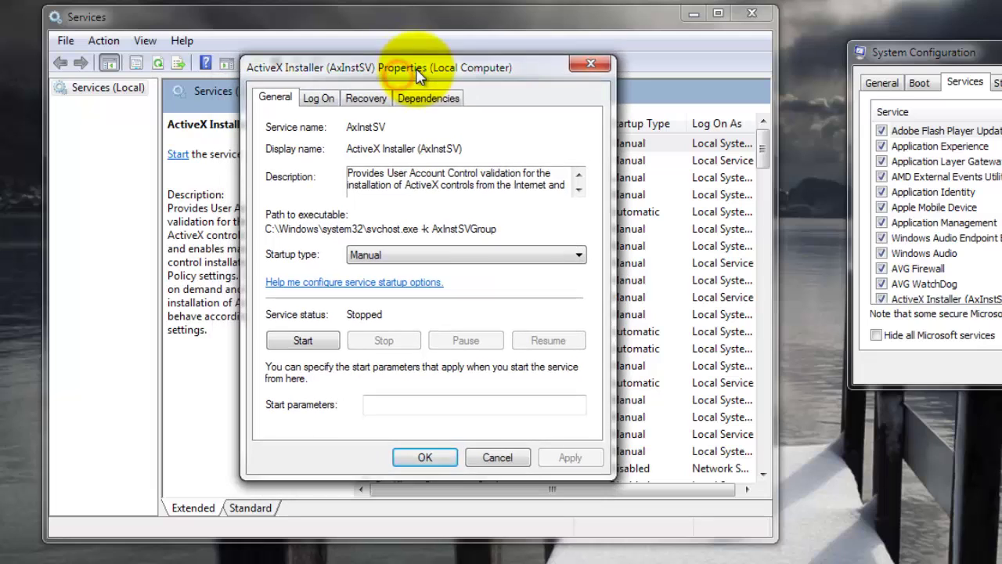
left_click(443, 259)
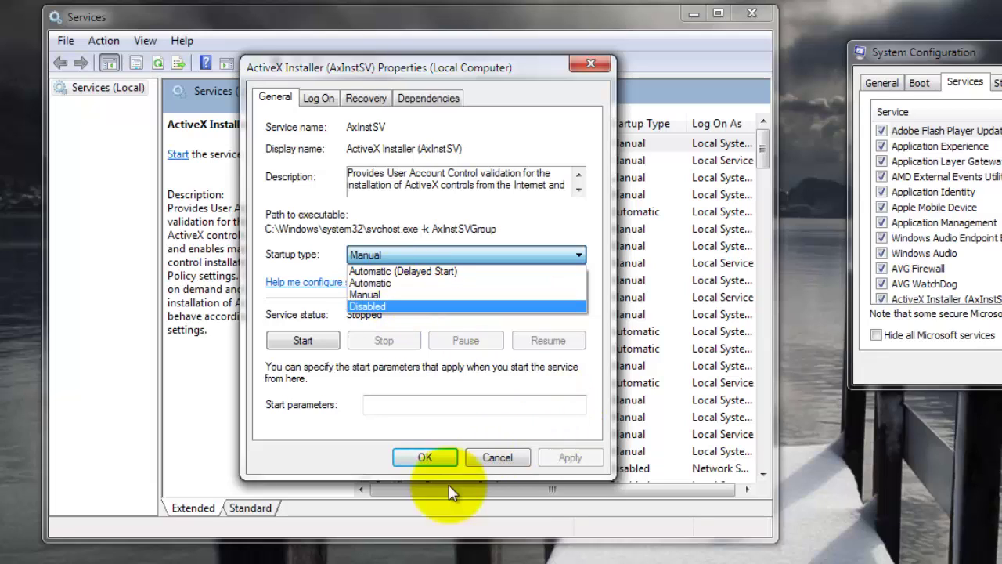
left_click(493, 459)
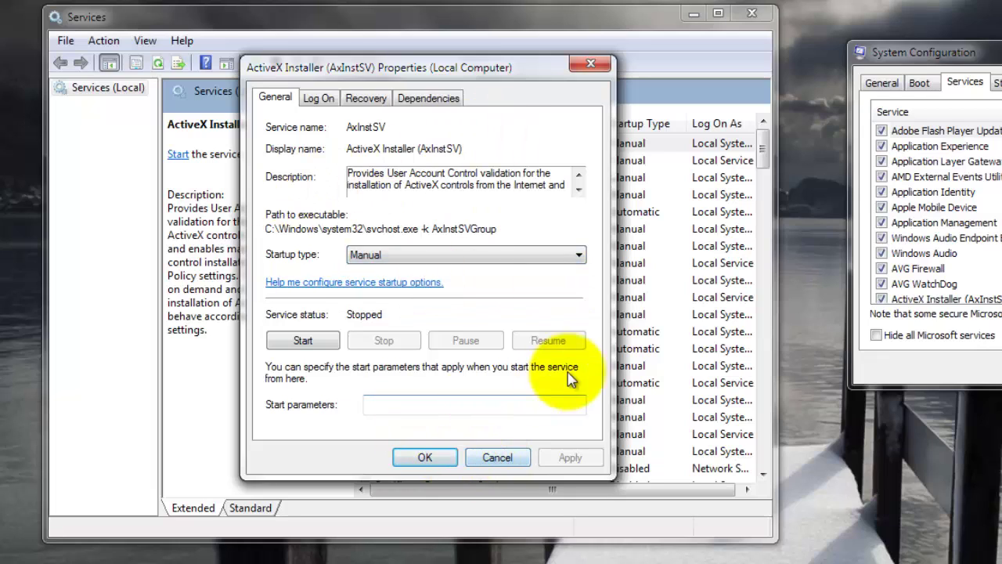
left_click(509, 460)
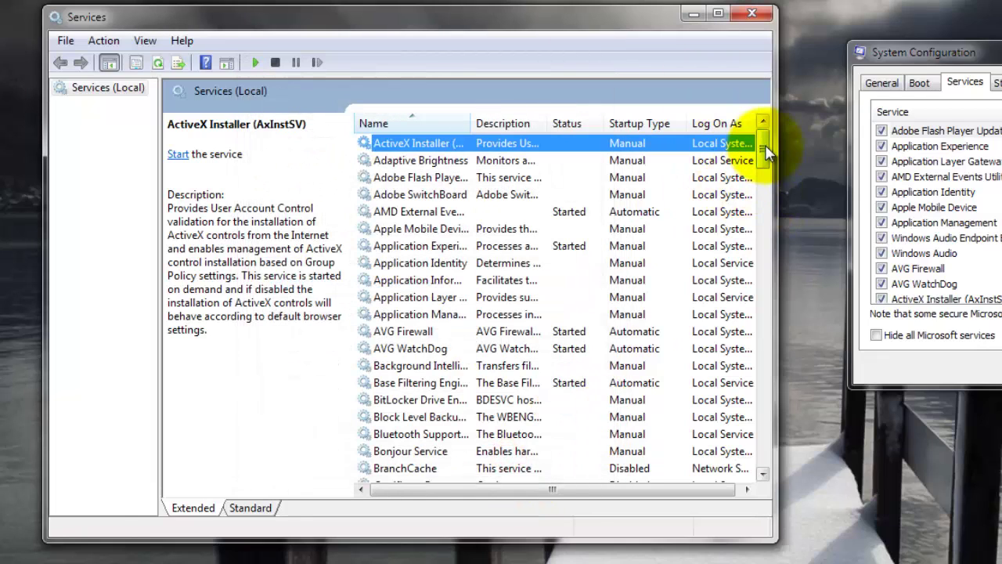
Step: Read the AVG Firewall service's description in the Services console
left_click_drag(767, 144, 769, 117)
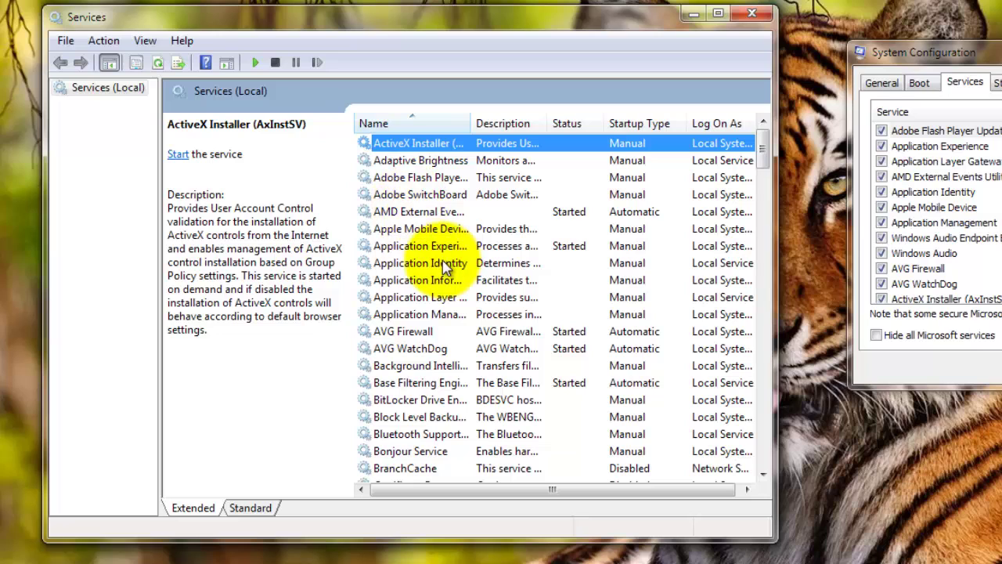
left_click(429, 333)
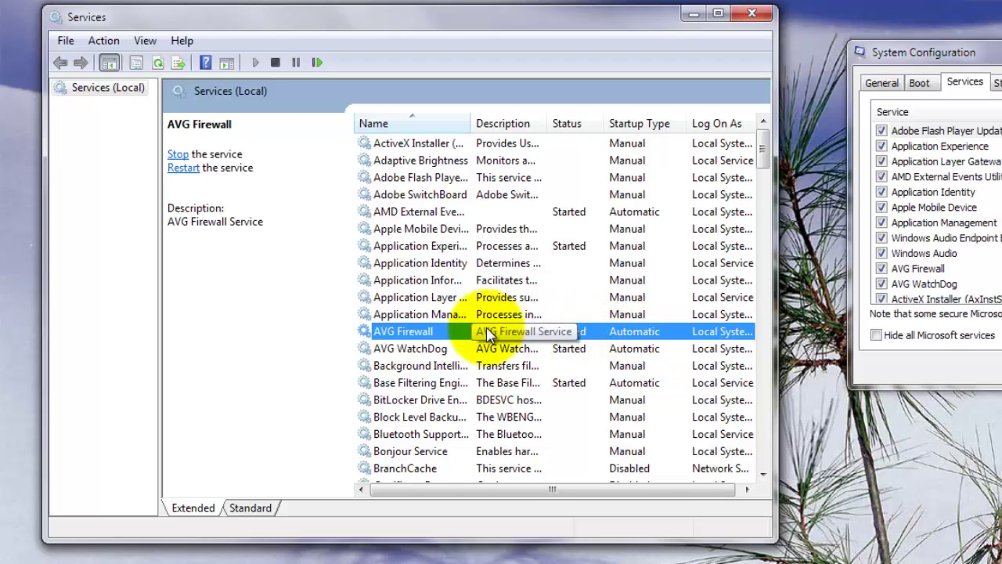
scroll(488, 333, "down", 1)
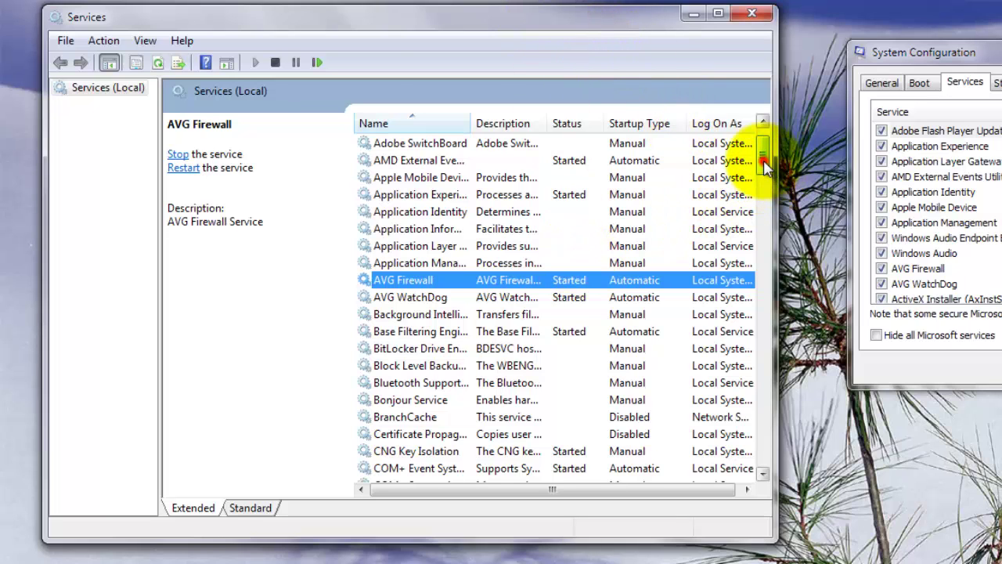
Step: Look through the descriptions of the Adobe SwitchBoard, AMD External Events, Adobe Flash Player Update, Apple Mobile Device and Application Experience services
left_click_drag(764, 159, 761, 150)
left_click(525, 194)
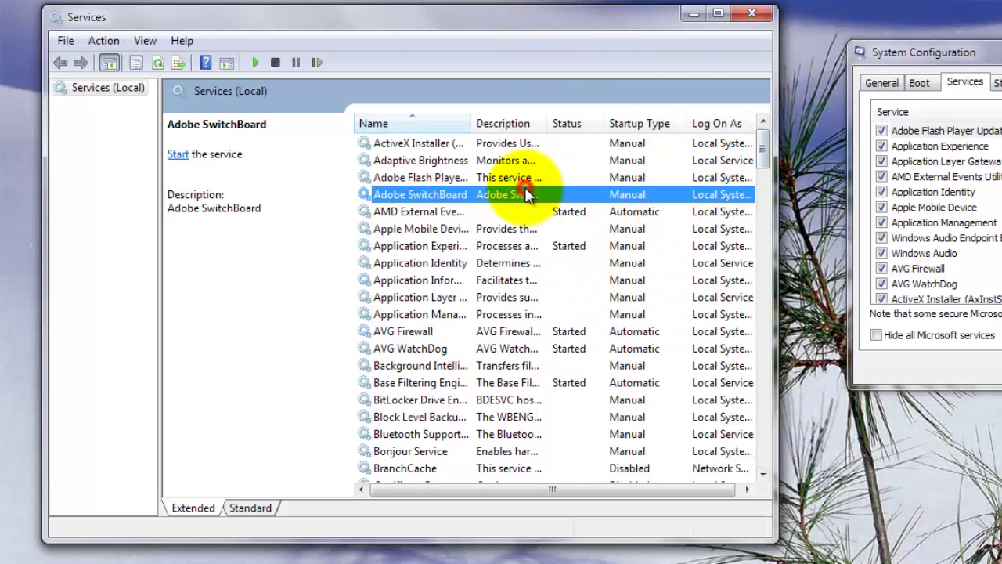
left_click(389, 212)
left_click(415, 247)
left_click(441, 195)
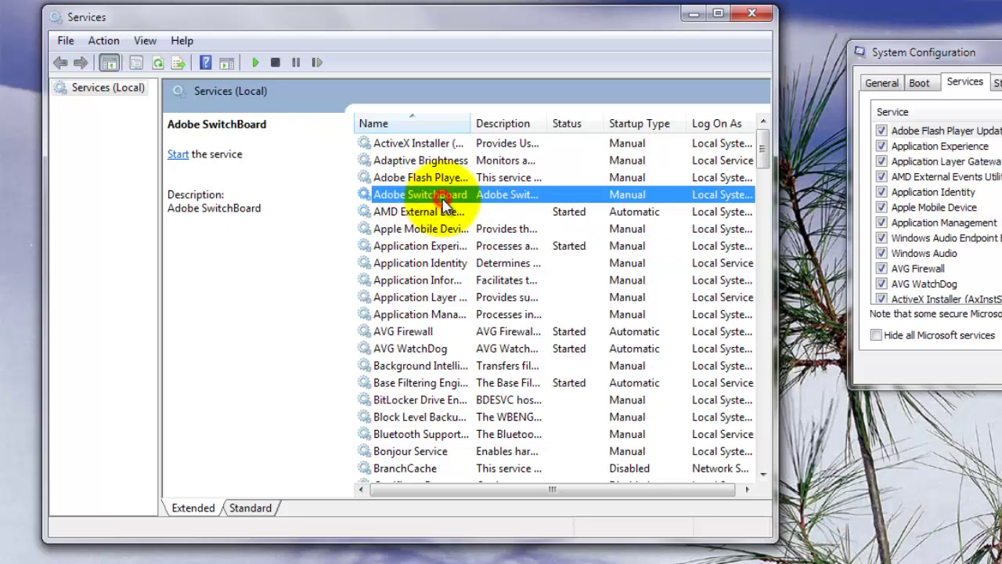
left_click(440, 177)
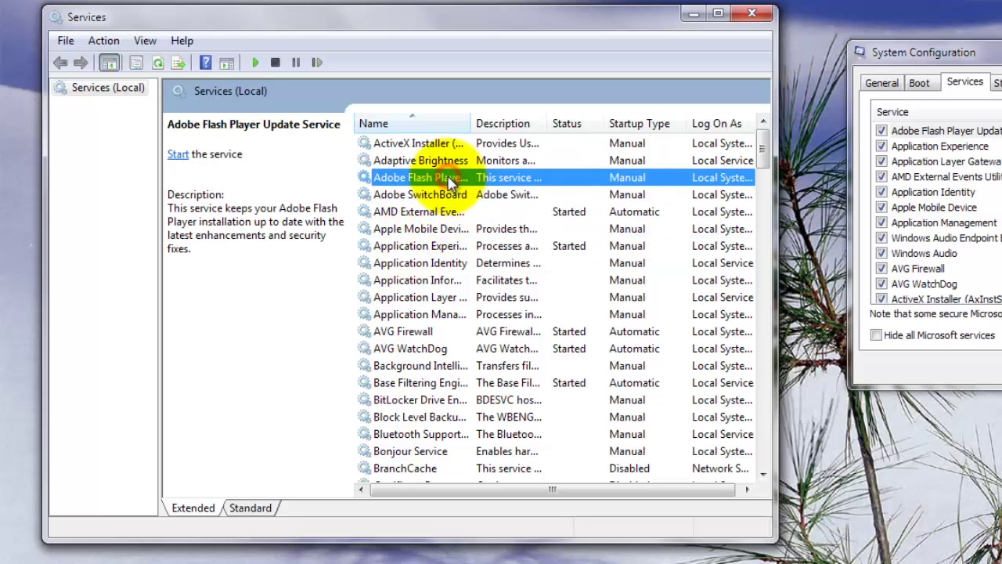
left_click(452, 229)
left_click(445, 248)
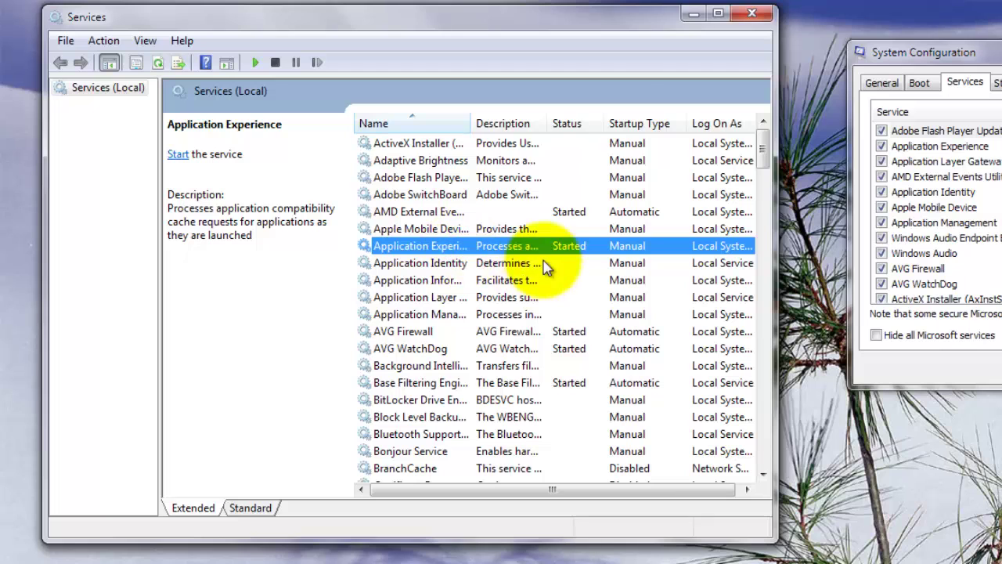
Step: Close the Services console and the System Configuration window
left_click_drag(763, 157, 762, 135)
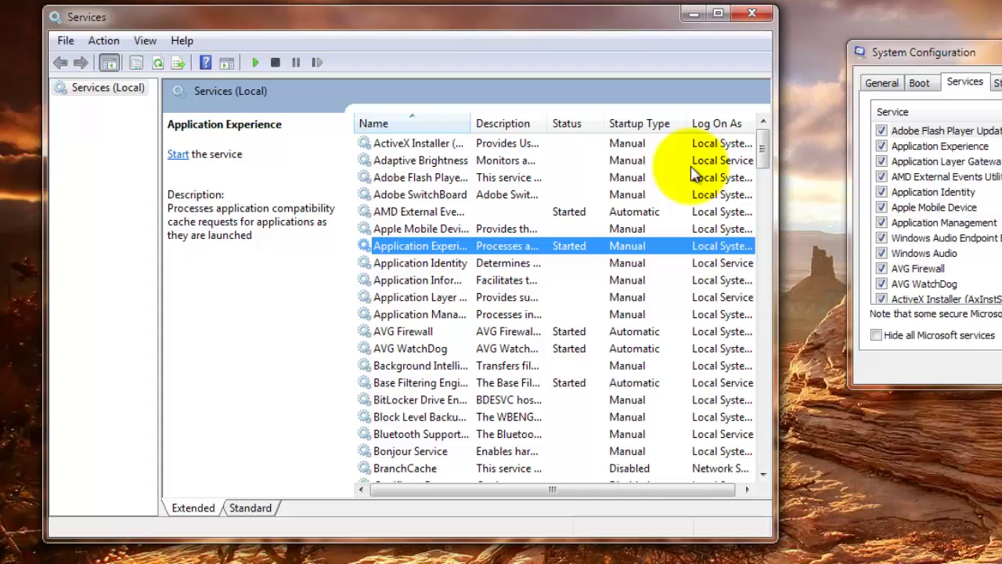
left_click_drag(763, 149, 766, 129)
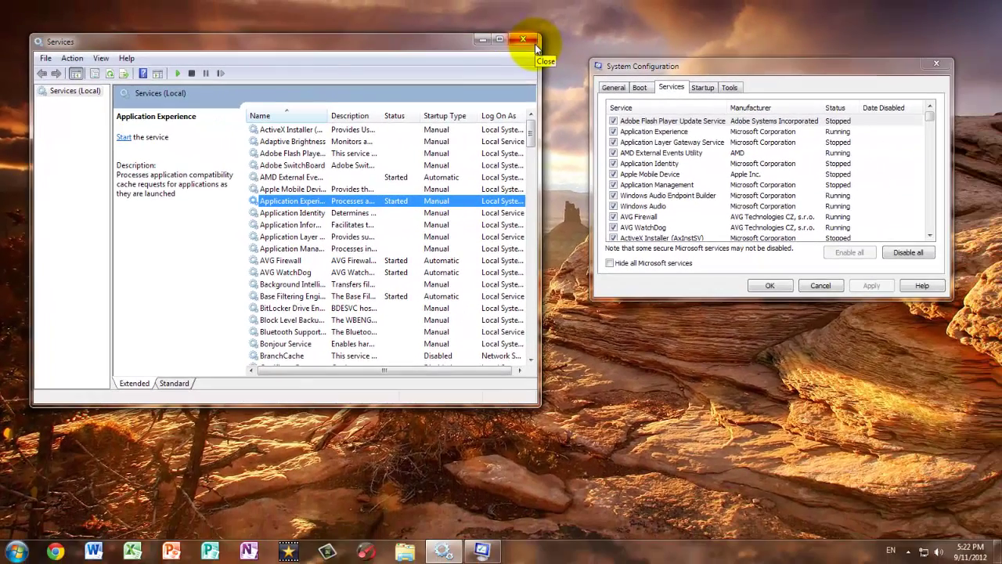
left_click(535, 45)
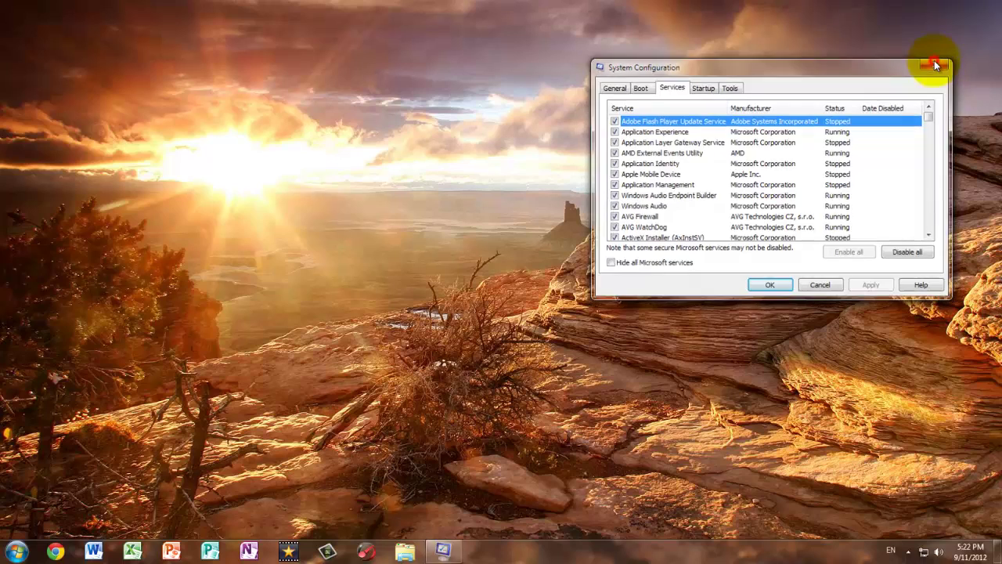
left_click(934, 61)
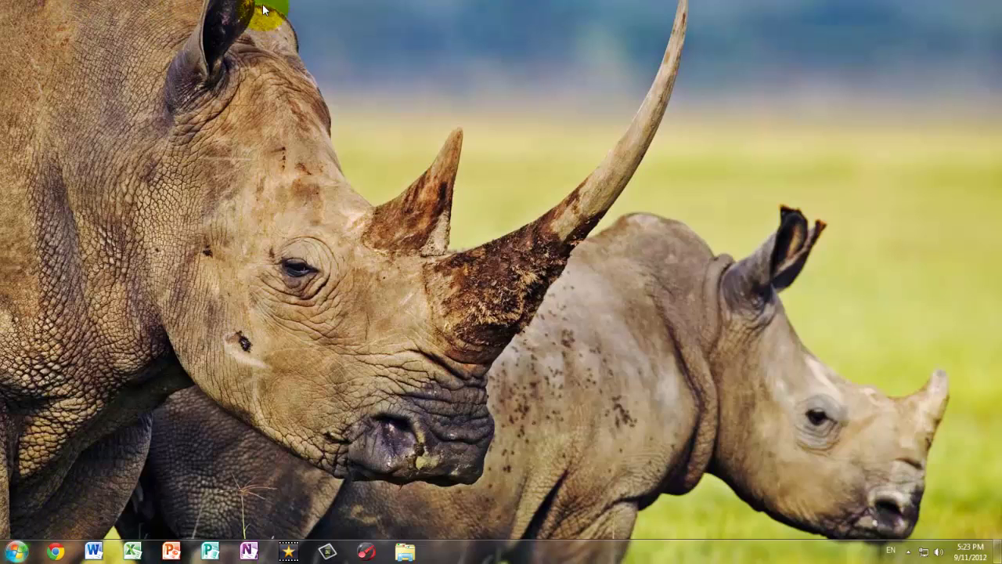
left_click_drag(423, 121, 496, 164)
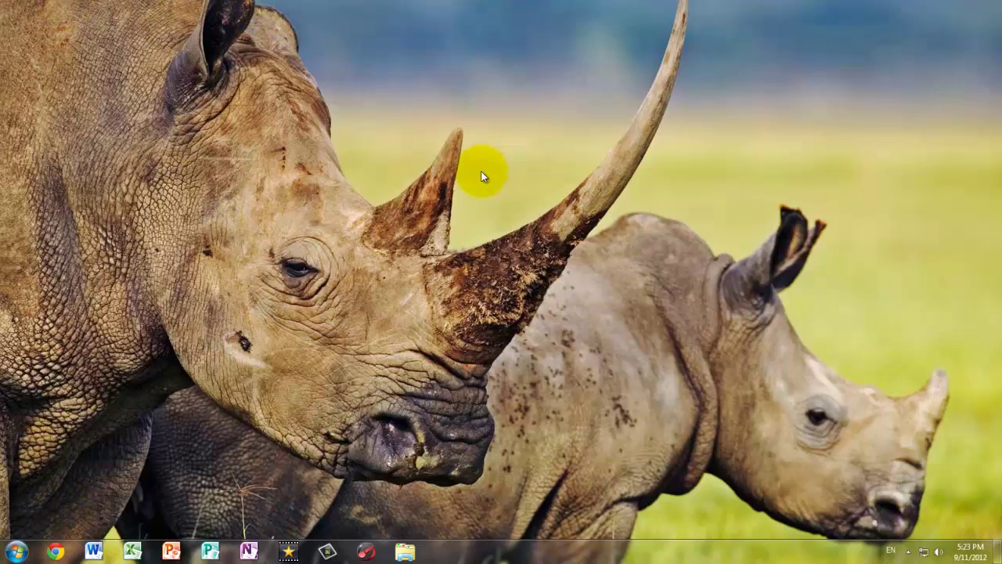
left_click_drag(650, 1, 883, 180)
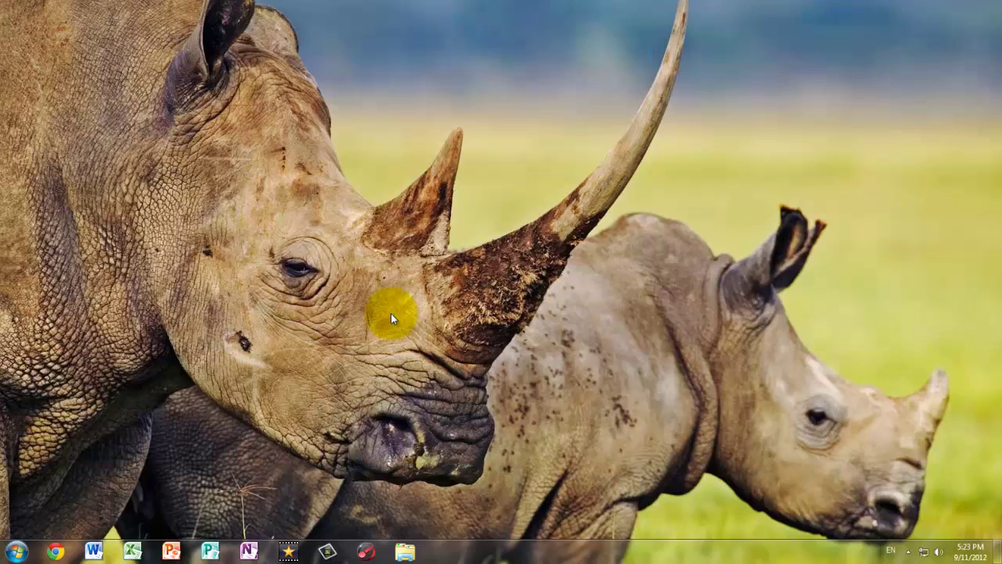